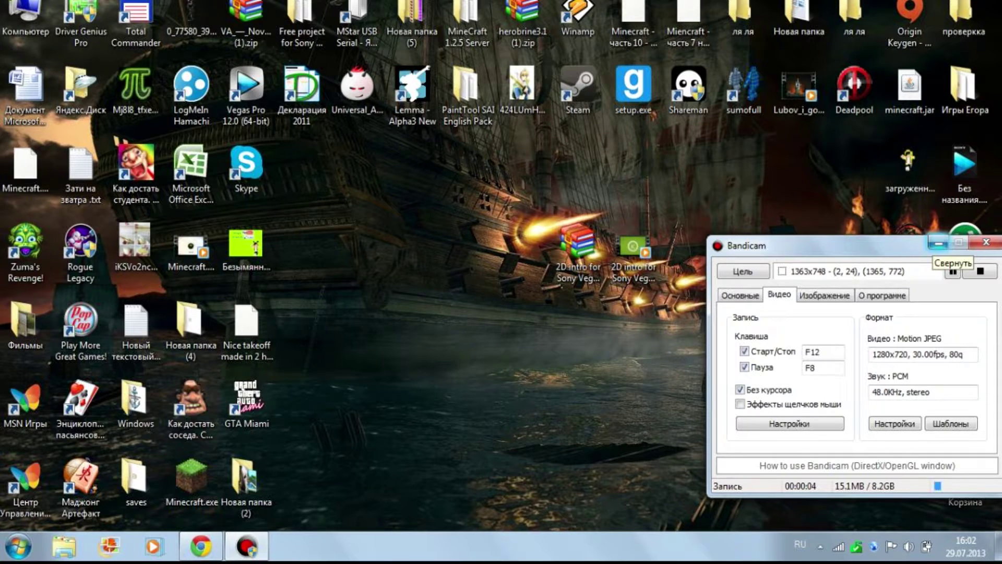
Step: Minimize the Bandicam window, watch the desktop video 2D intro for Sony Vegas Pro 12.wmv, and close the player
click(938, 242)
mouse_move(634, 245)
mouse_down()
mouse_move(560, 156)
mouse_move(468, 246)
mouse_move(634, 245)
mouse_up()
drag(504, 183, 692, 384)
click(633, 256)
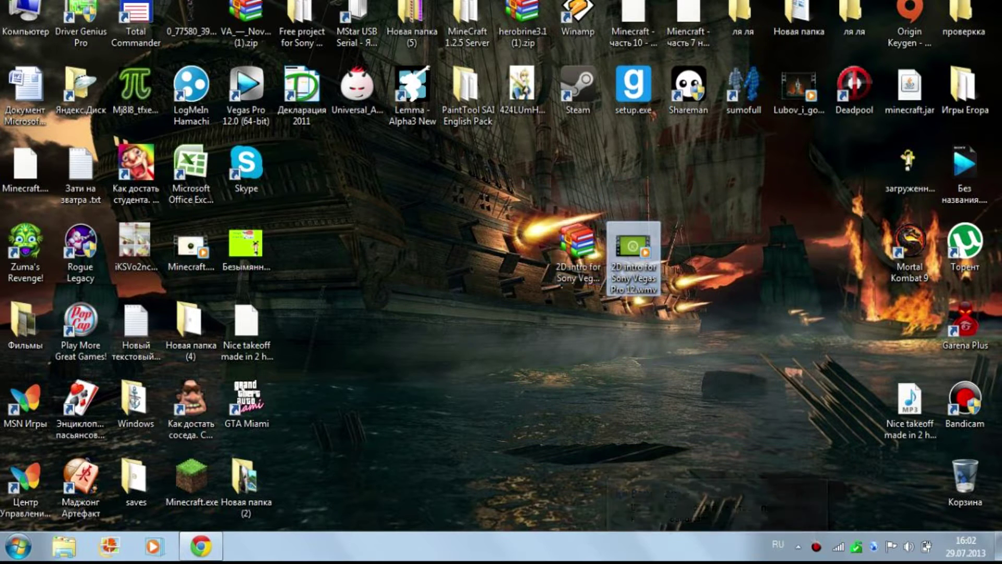
key(Return)
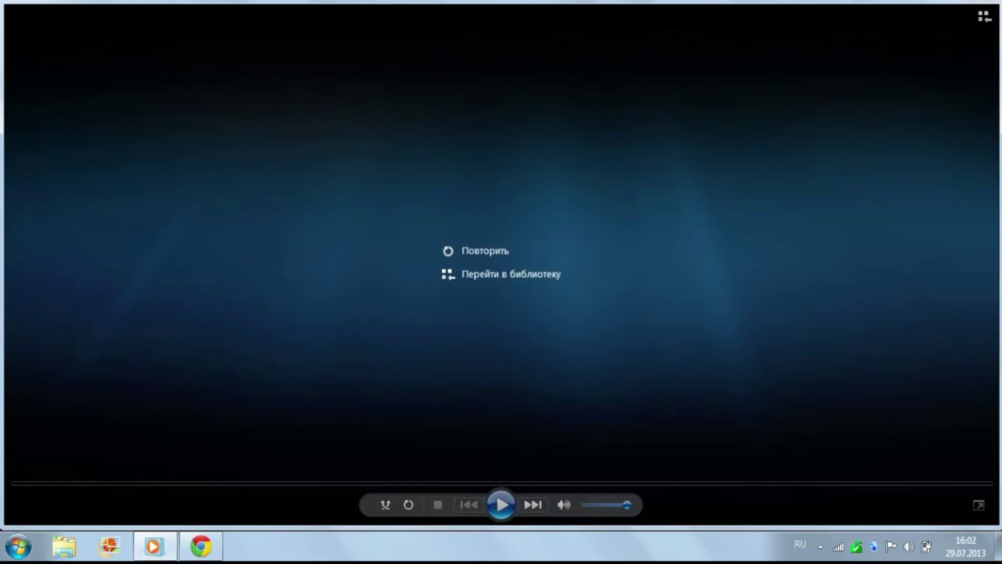
click(985, 2)
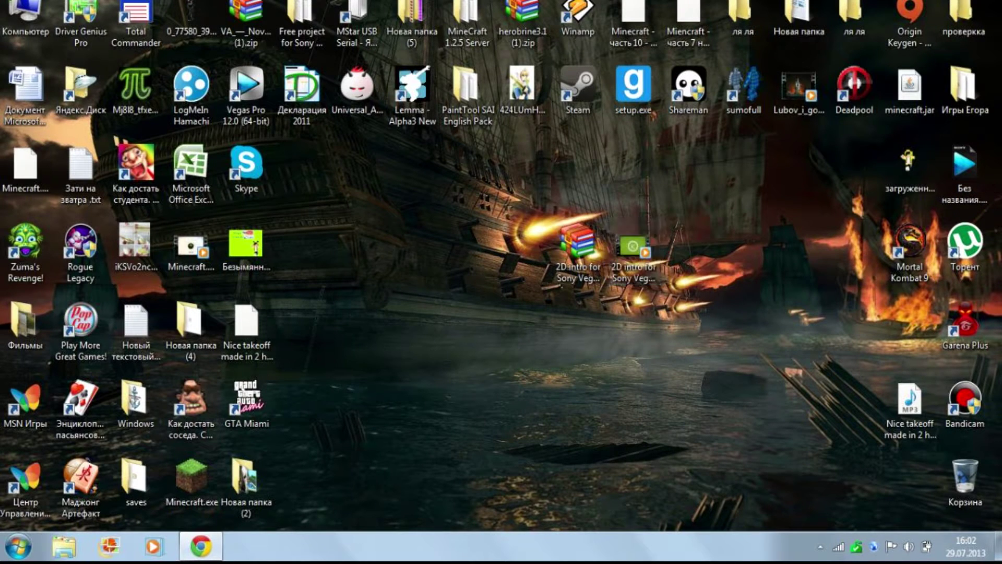
Step: Shift the 2D intro for Sony Vegas Pro 12 archive and video icons over by one desktop slot toward the Minecraft video
drag(578, 241, 522, 239)
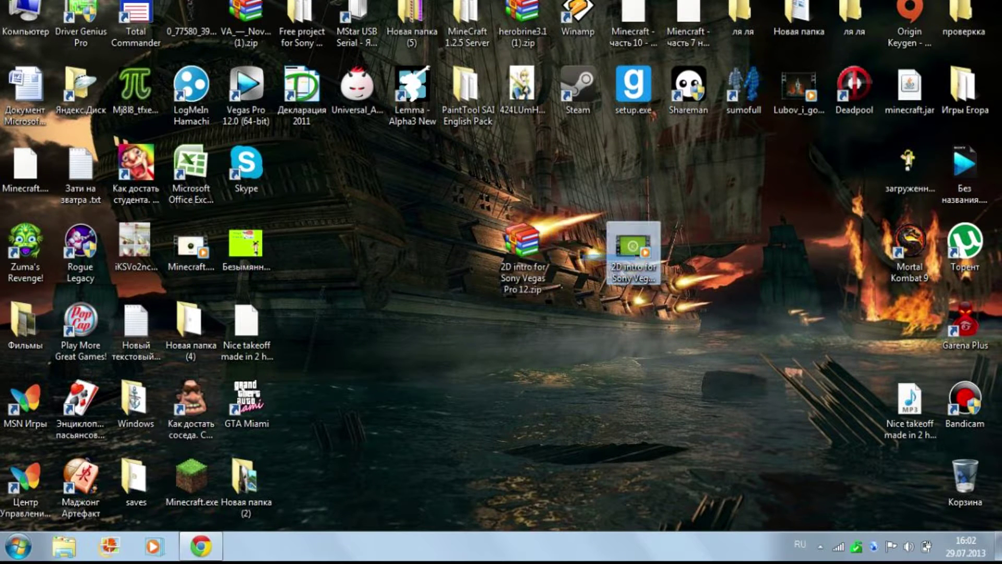
drag(632, 250, 578, 249)
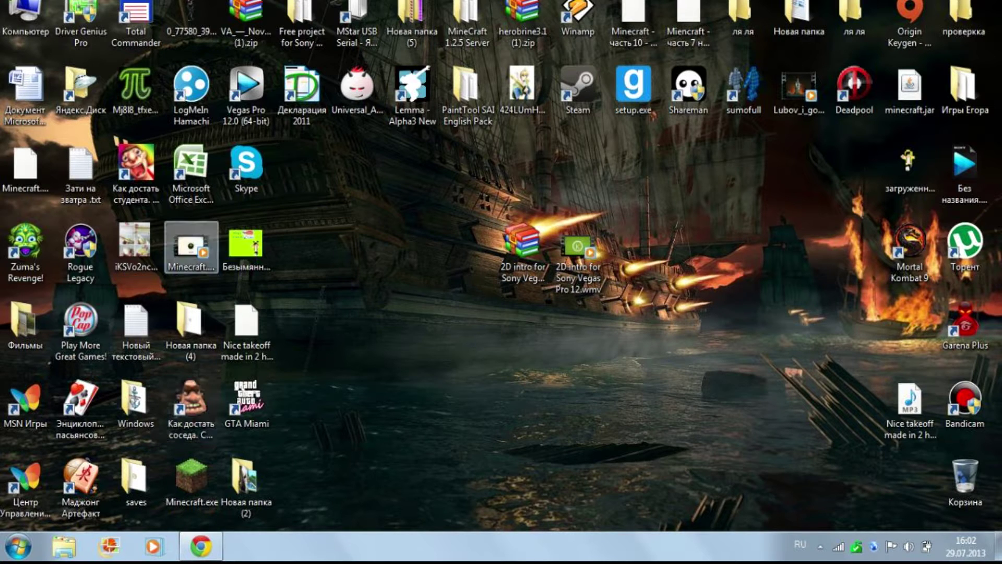
Step: Watch the Minecraft video from the desktop as an example of a finished intro and close the player
double_click(191, 245)
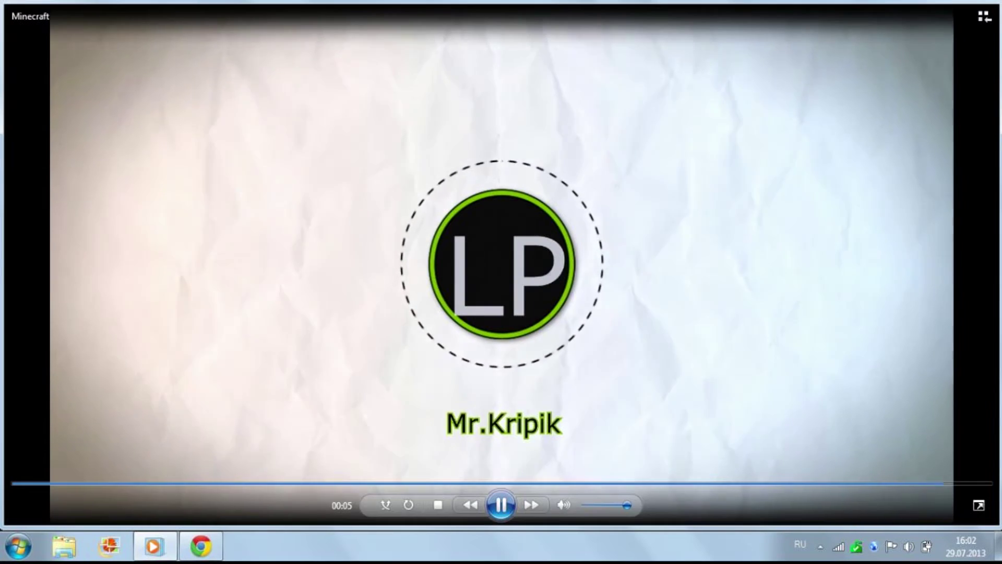
key(alt+F4)
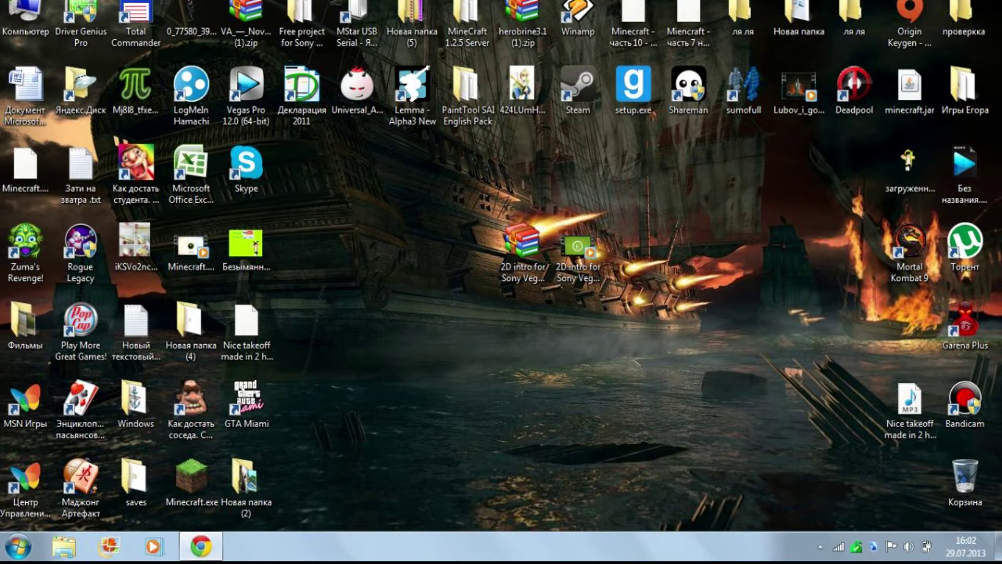
Step: Switch to Chrome and request the download of 2D intro for Sony Vegas Pro 12.zip from its Yandex.Disk page
click(201, 547)
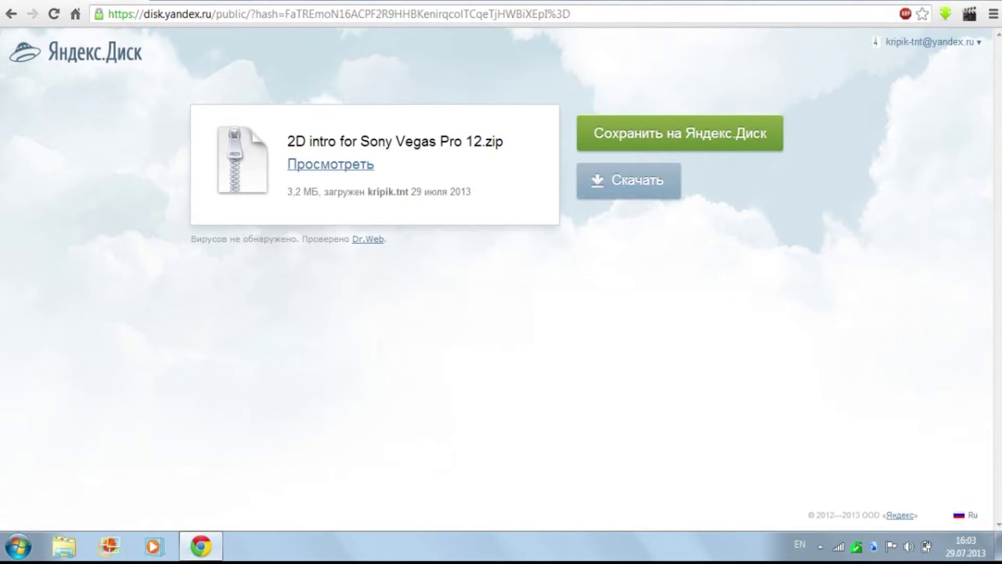
mouse_move(475, 1)
mouse_down()
mouse_move(469, 74)
mouse_move(481, 8)
mouse_up()
key(super+Up)
click(931, 42)
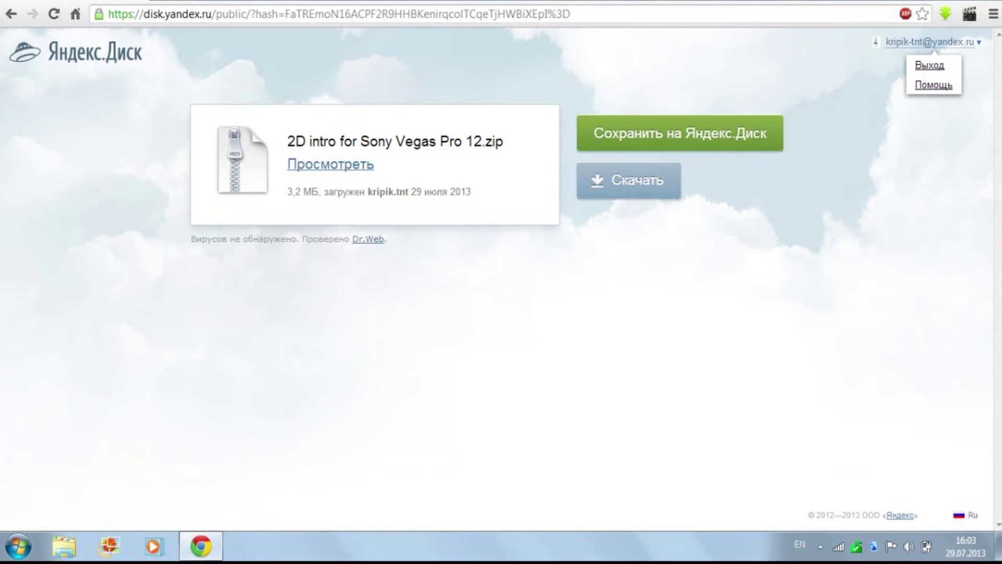
click(930, 43)
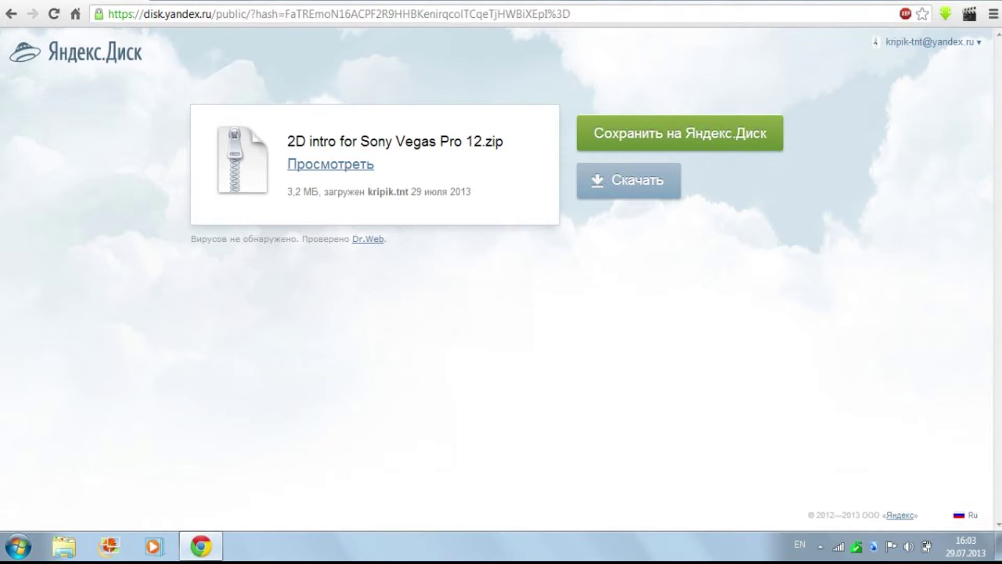
click(629, 181)
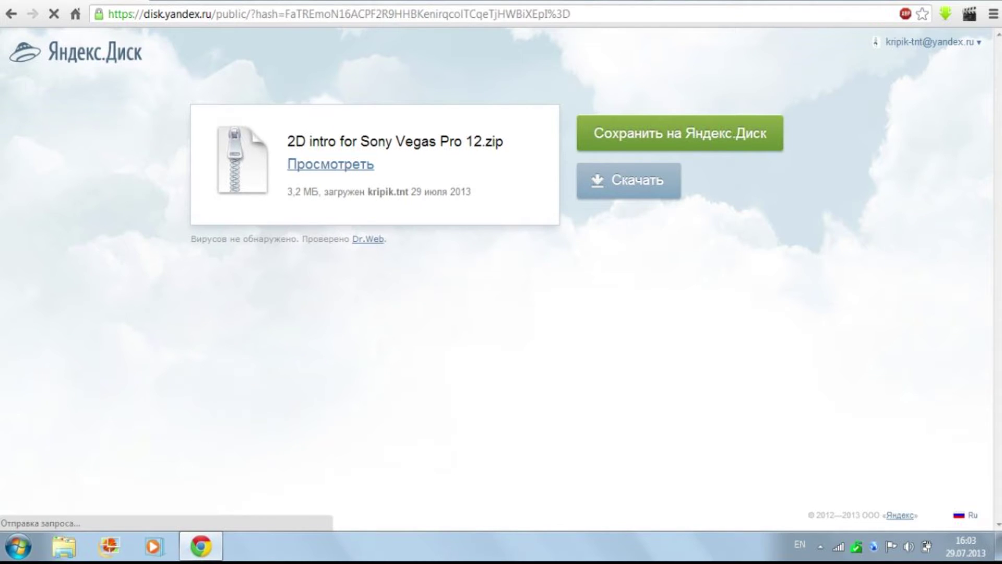
Step: Open the Yandex account's services page, look at the mail inbox, and return to the Yandex.Disk download page
click(930, 42)
click(931, 65)
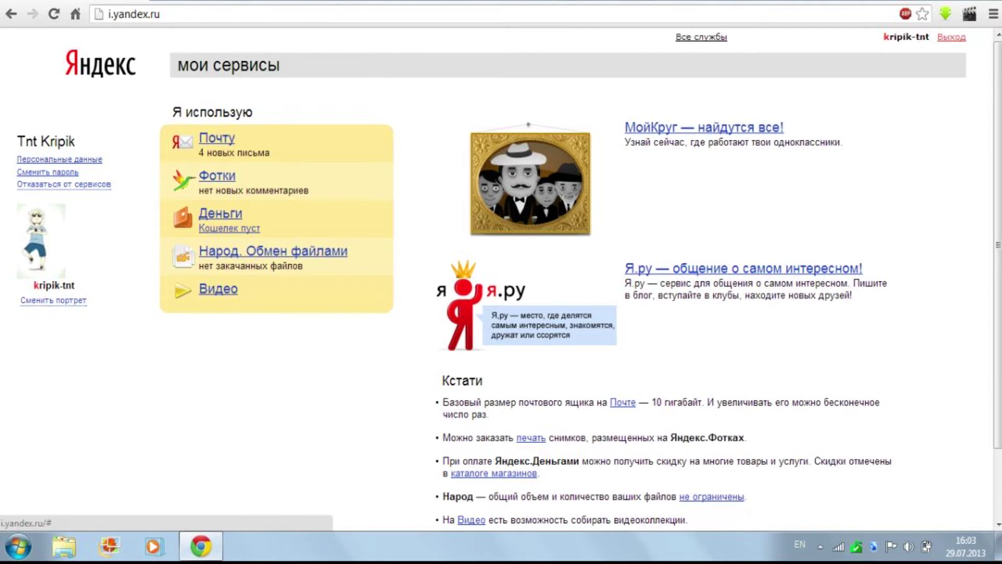
click(217, 138)
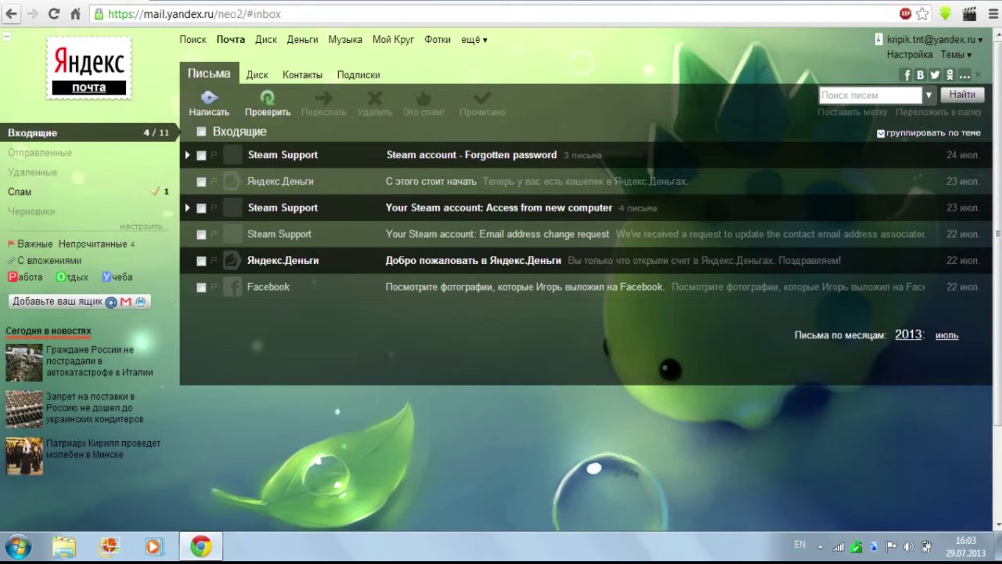
click(12, 13)
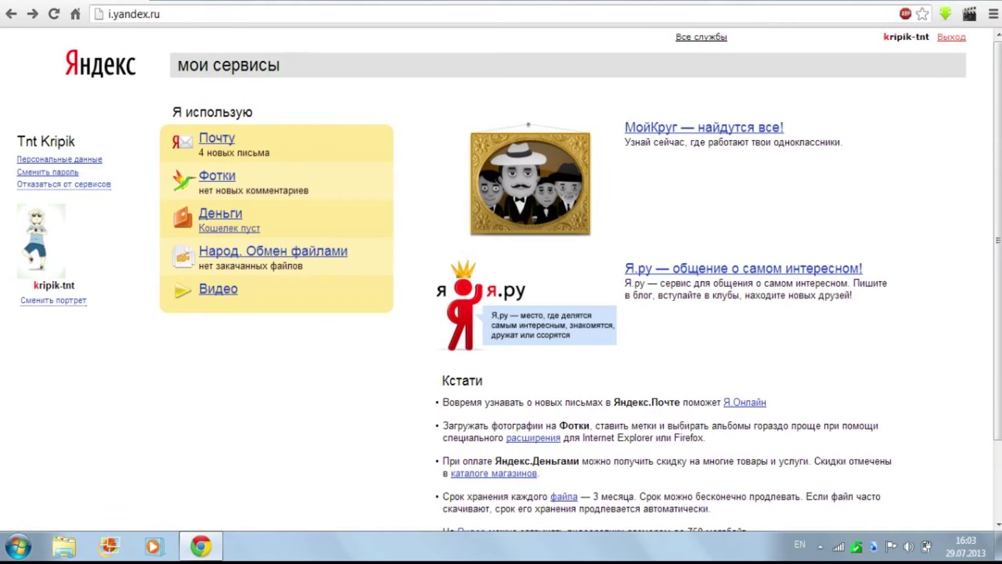
click(12, 14)
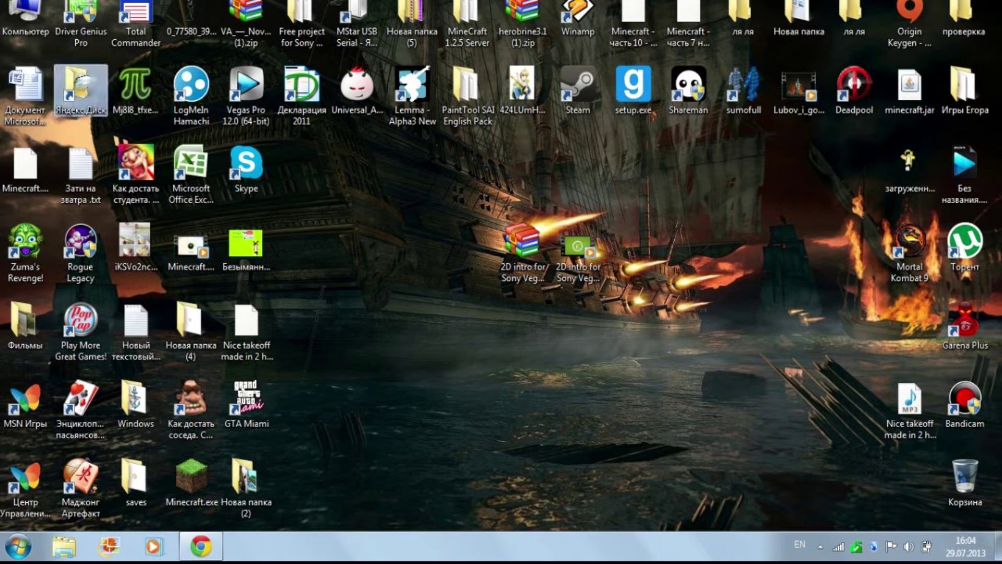
Step: Check the Загрузки folder inside the local Яндекс.Диск folder, close it, and briefly revisit the download page in Chrome
double_click(79, 86)
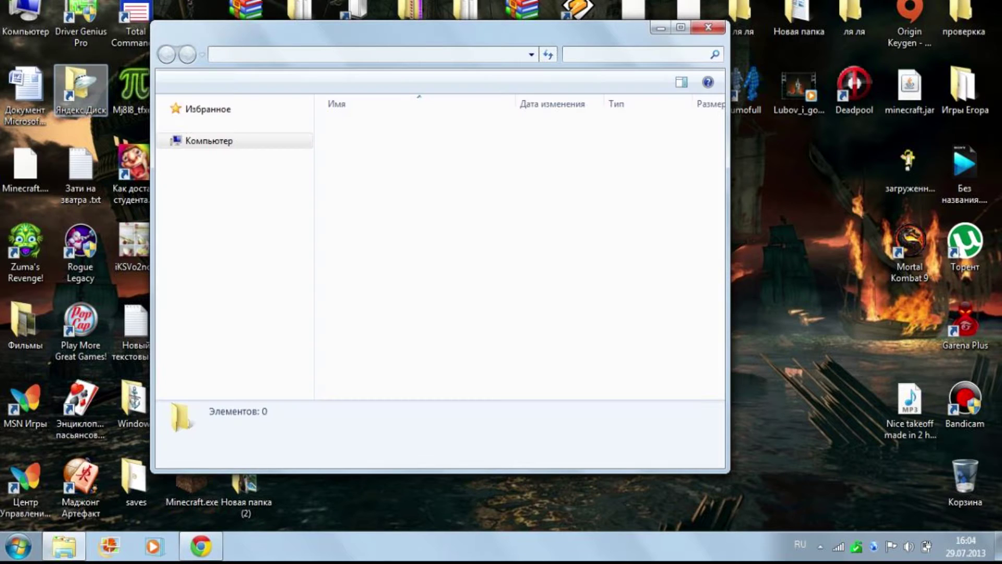
double_click(362, 158)
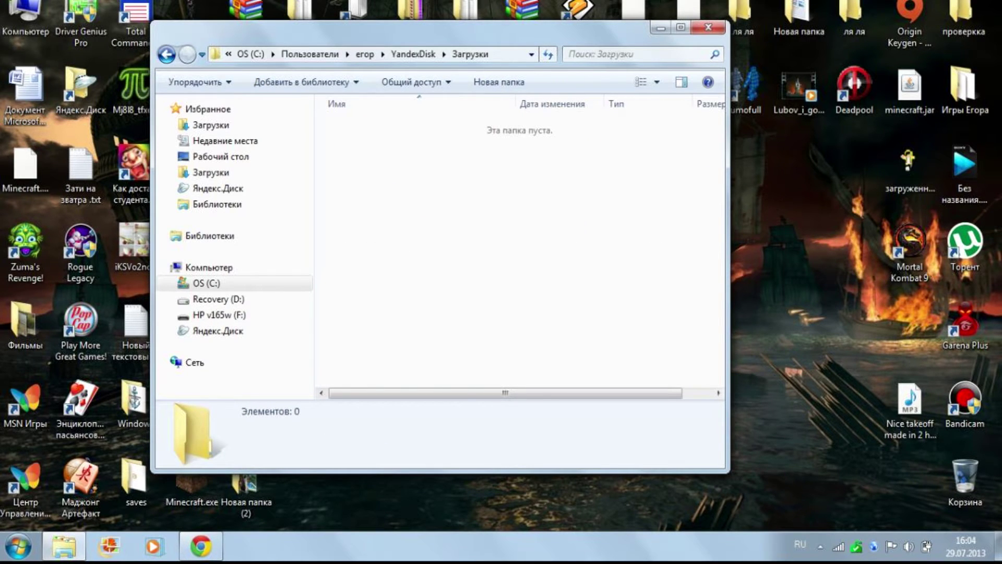
click(709, 27)
click(201, 546)
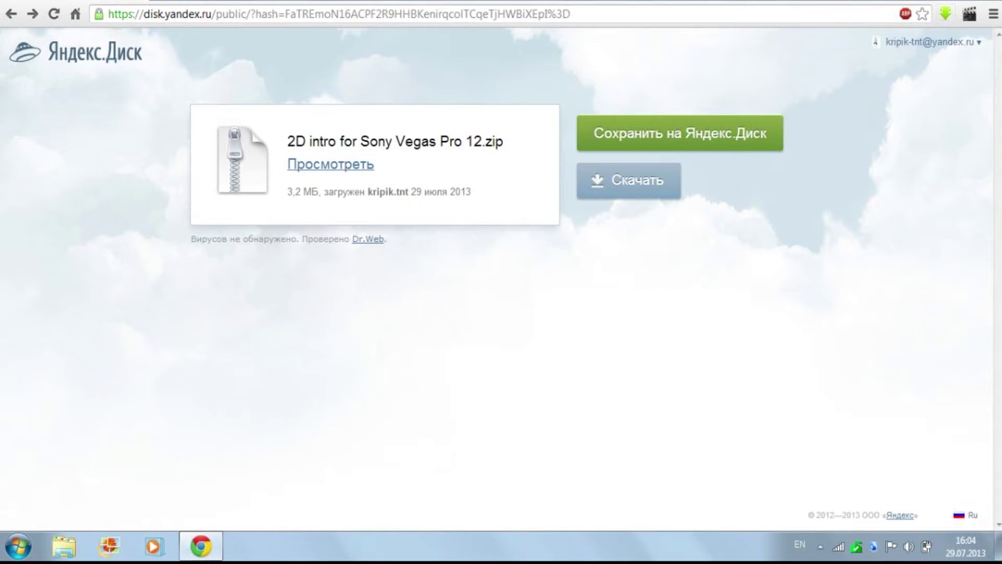
click(933, 2)
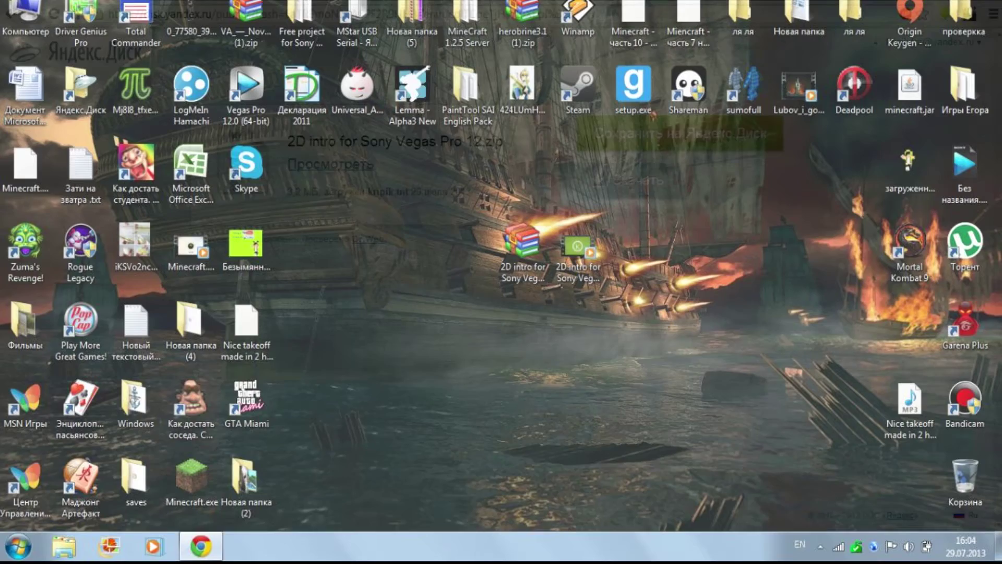
Step: Open the archive 2D intro for Sony Vegas Pro 12.zip, view the contents of its folder, and return to the archive's root
mouse_move(523, 243)
mouse_down()
mouse_move(420, 242)
mouse_move(514, 235)
mouse_up()
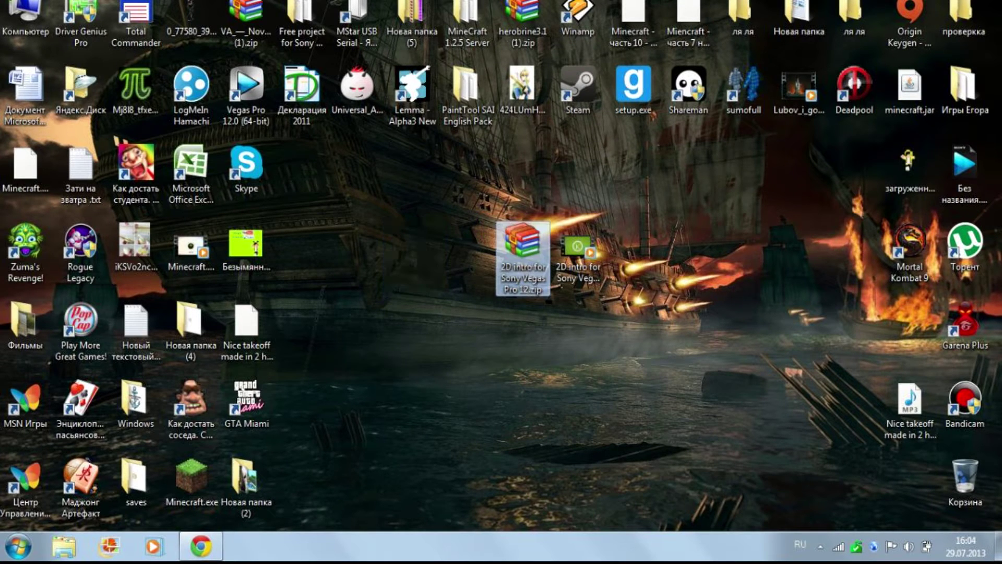
double_click(522, 243)
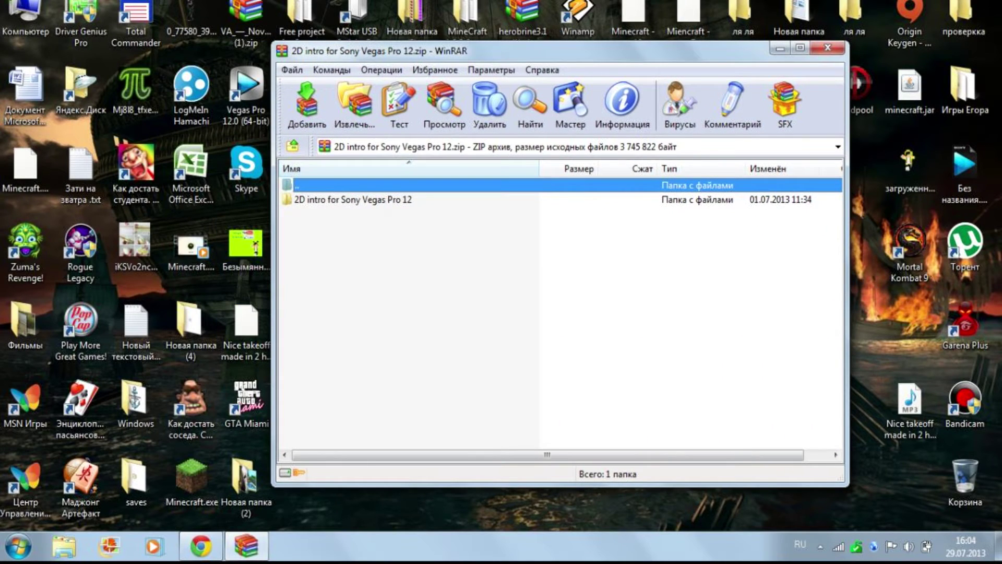
double_click(353, 200)
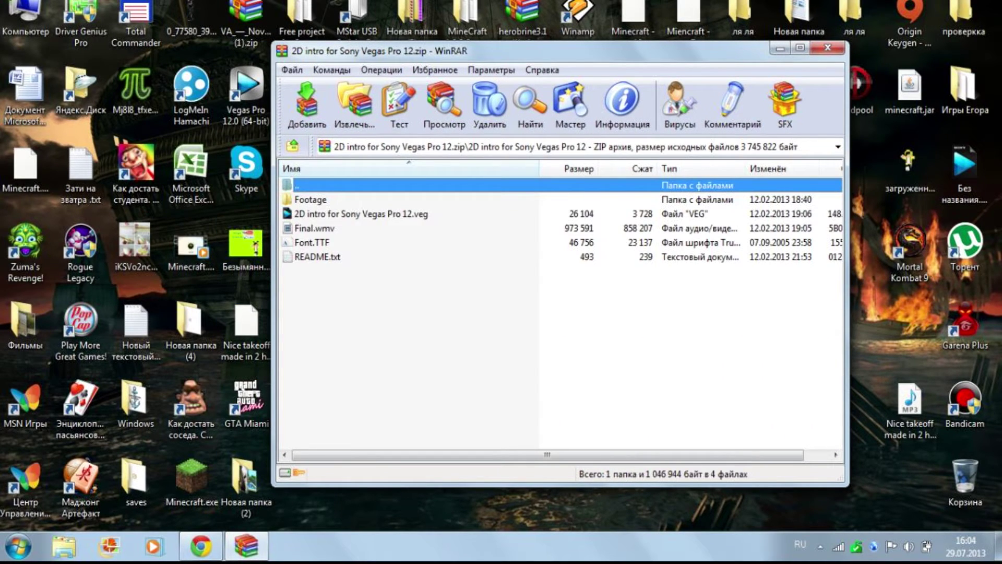
double_click(345, 185)
Step: Extract the 2D intro for Sony Vegas Pro 12 folder from the archive to the Desktop and close WinRAR
click(355, 105)
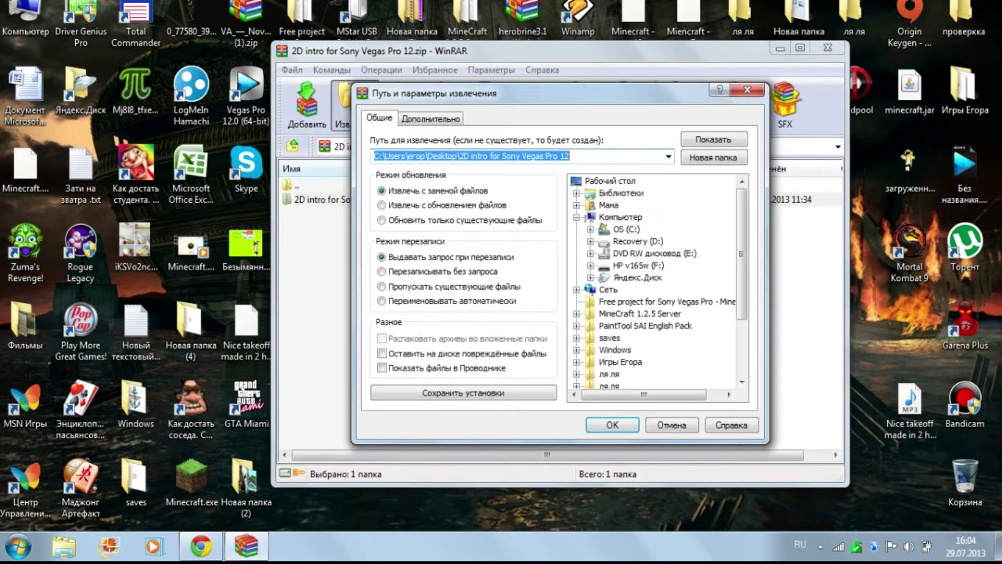
click(610, 181)
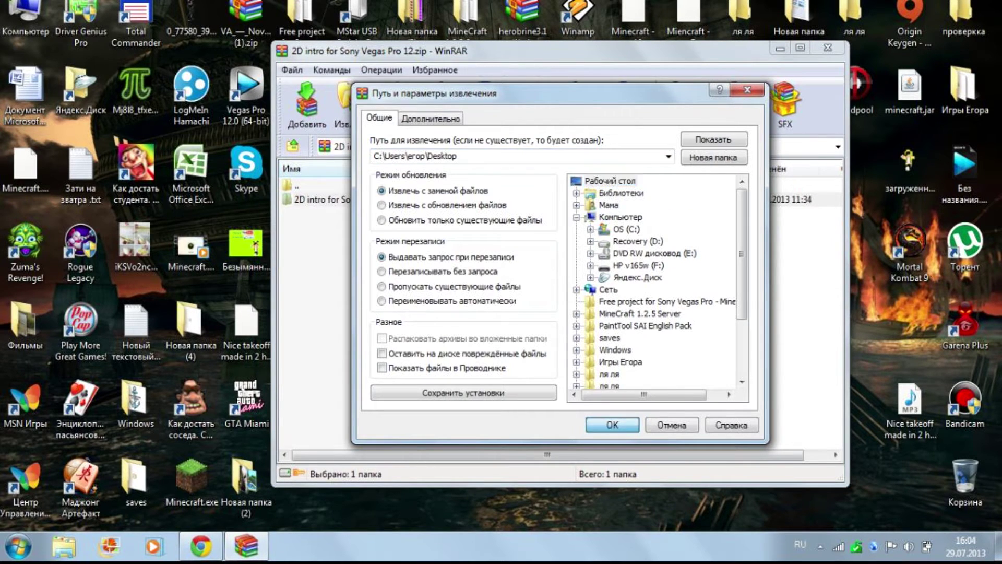
click(612, 424)
click(828, 48)
Step: Reposition the extracted 2D intro for Sony Vegas Pro 12 folder on the desktop and open it in a centred window
drag(302, 163, 412, 246)
double_click(412, 246)
drag(480, 30, 562, 73)
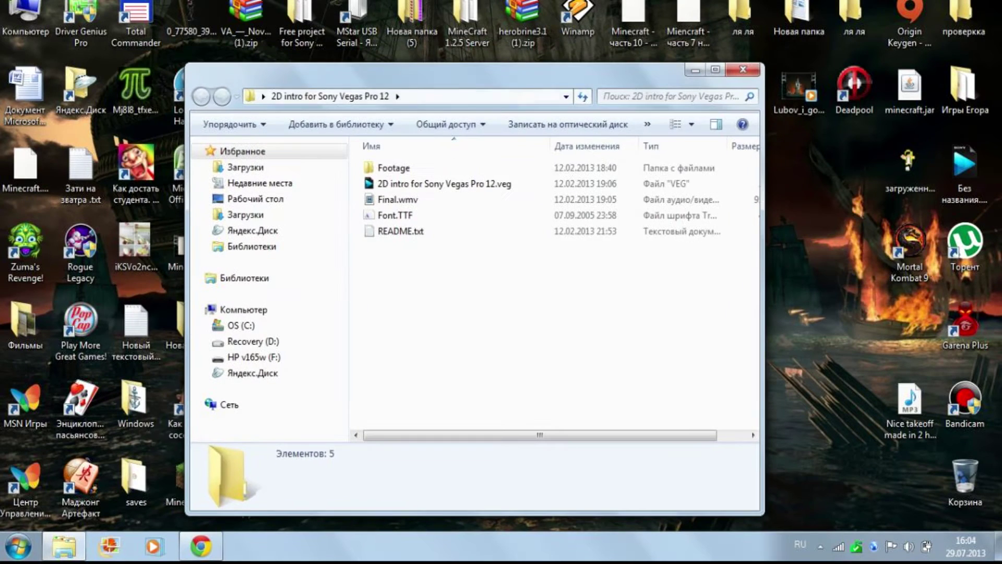
Step: Watch the template's sample video Final.wmv from the extracted folder and close the player
drag(473, 382, 440, 308)
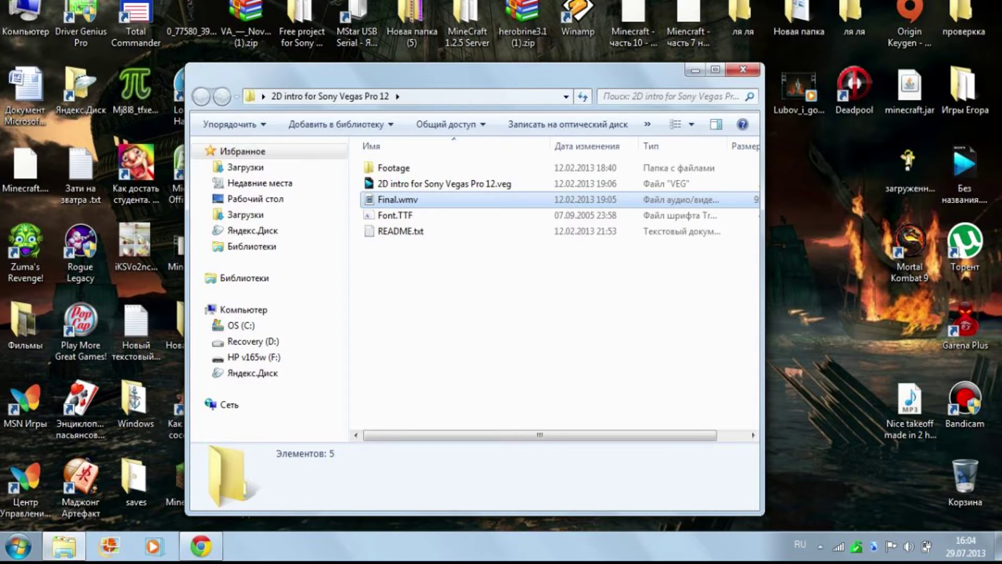
click(398, 200)
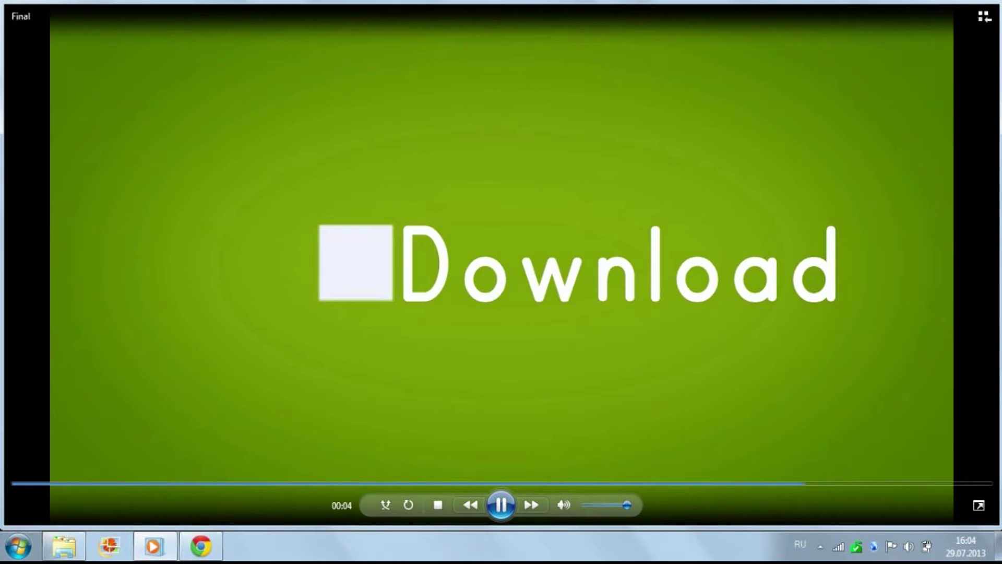
key(alt+F4)
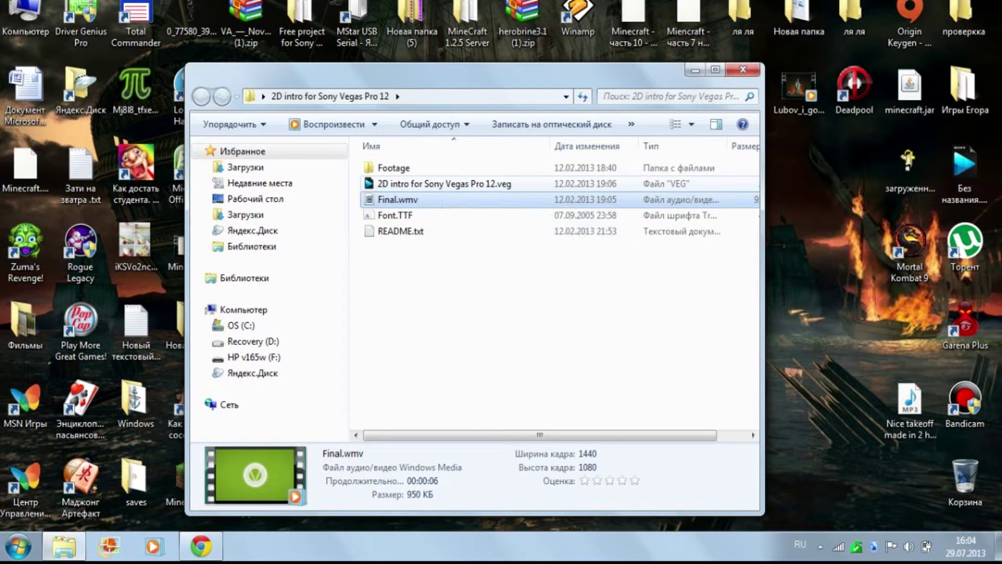
Step: Open the project 2D intro for Sony Vegas Pro 12.veg in Vegas Pro, dismiss the Windows performance alert, and play the preview
click(443, 184)
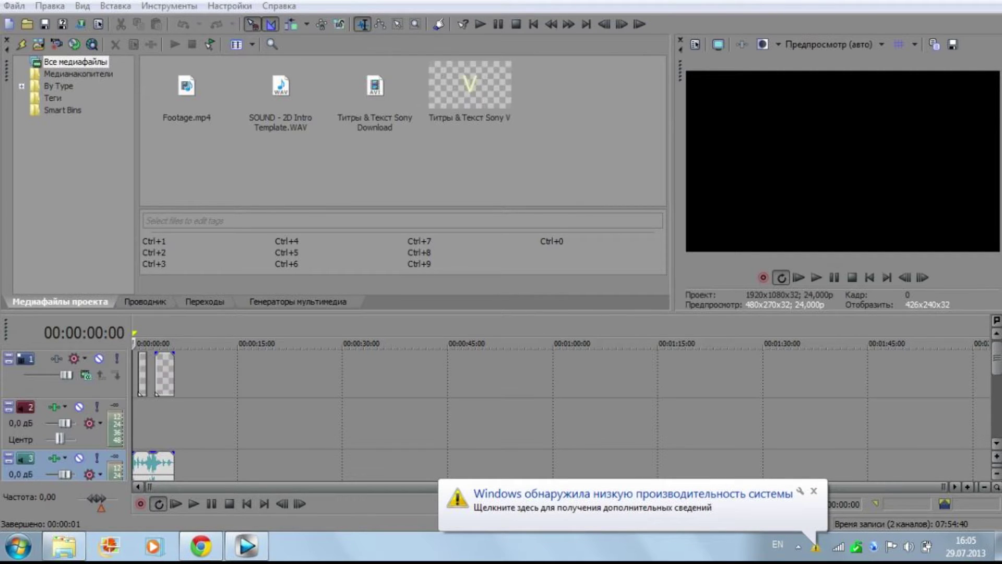
click(814, 490)
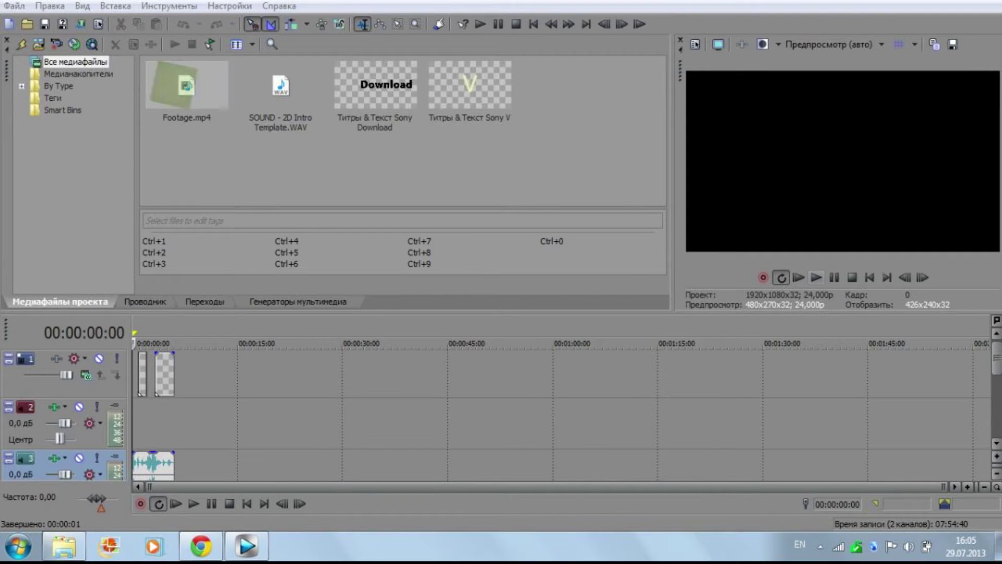
click(817, 277)
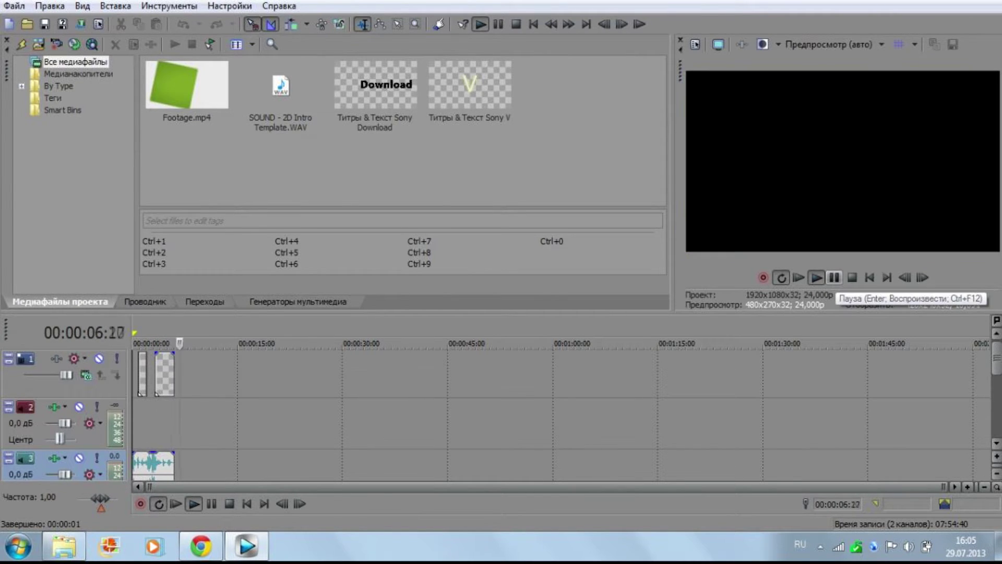
click(835, 277)
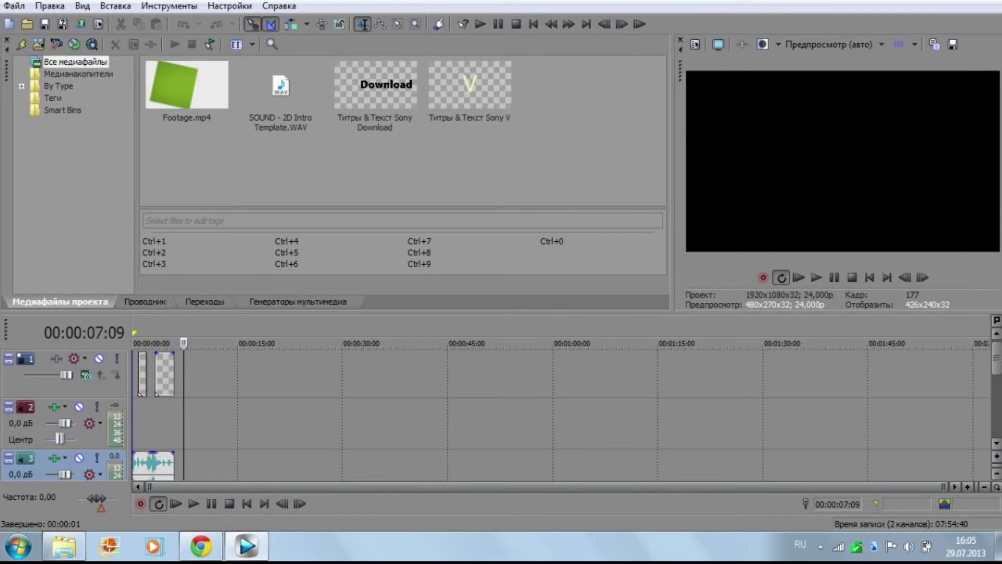
Step: Magnify the timeline to inspect the V and Download title clips together with the audio track
scroll(561, 415, up, 5)
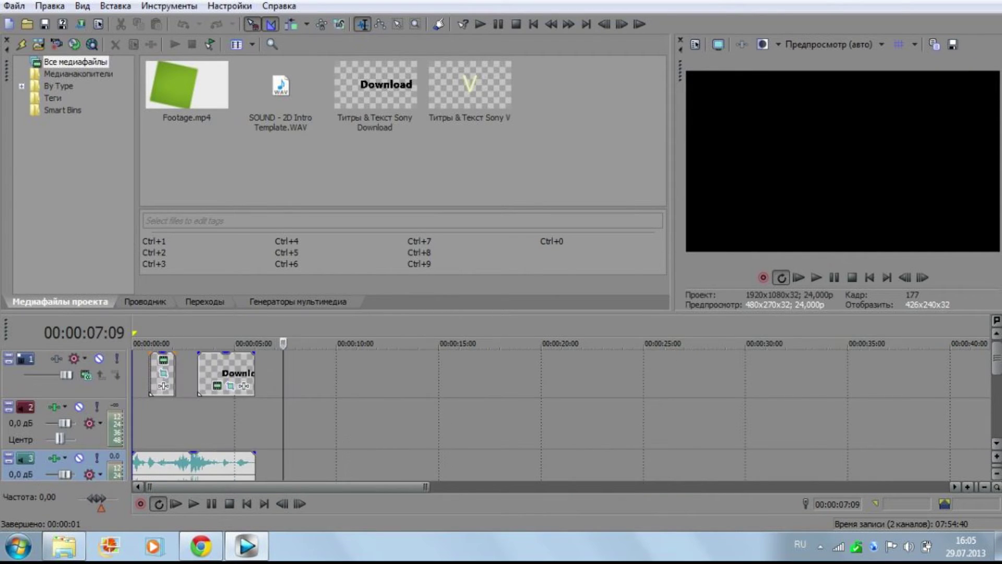
key(Up)
key(Up)
key(Up)
key(Up)
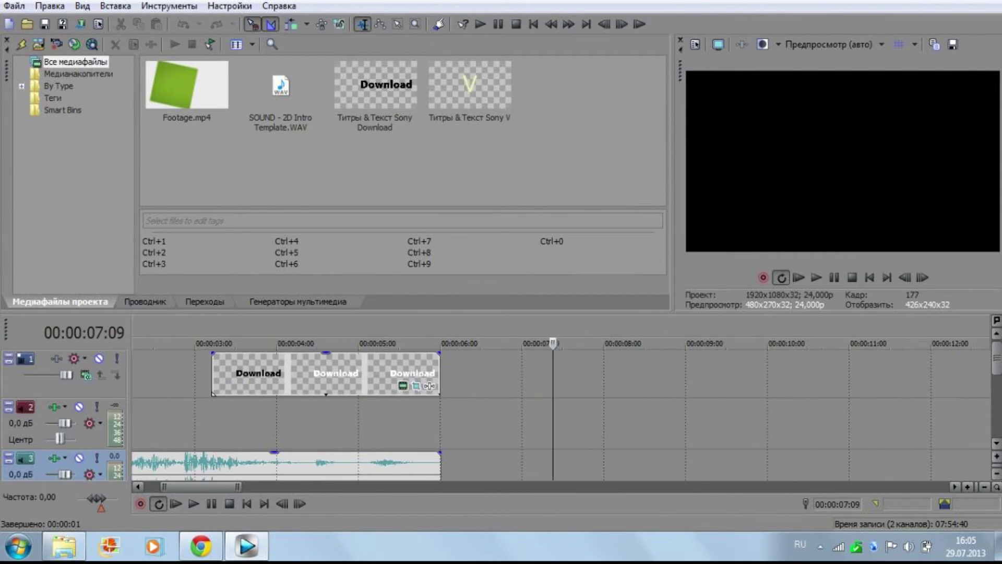
key(Down)
key(Down)
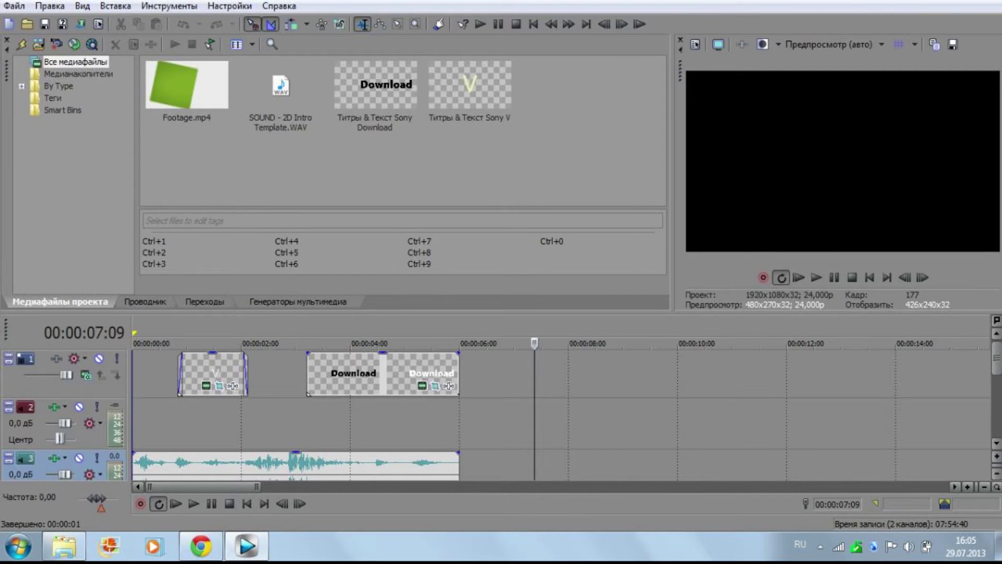
Step: Examine the timeline tracks holding the title clips, the intro sound and the Footage video
scroll(448, 439, down, 3)
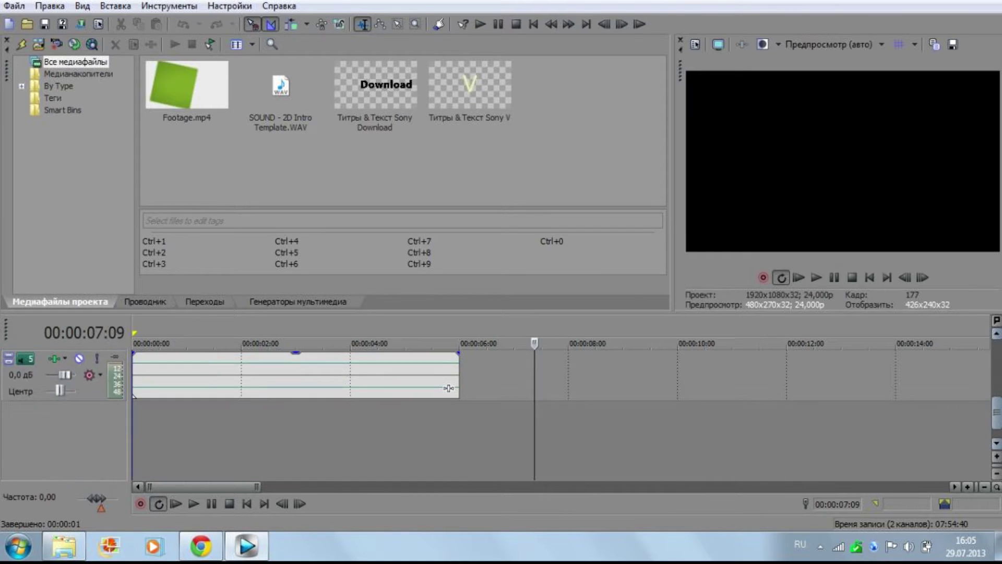
scroll(448, 439, up, 3)
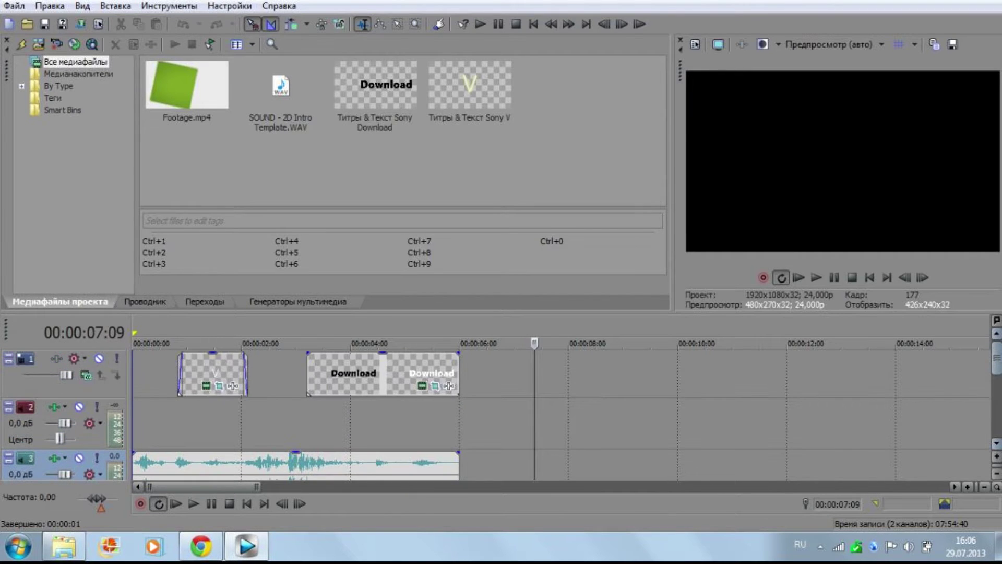
scroll(448, 388, down, 9)
scroll(449, 388, up, 6)
scroll(449, 388, down, 3)
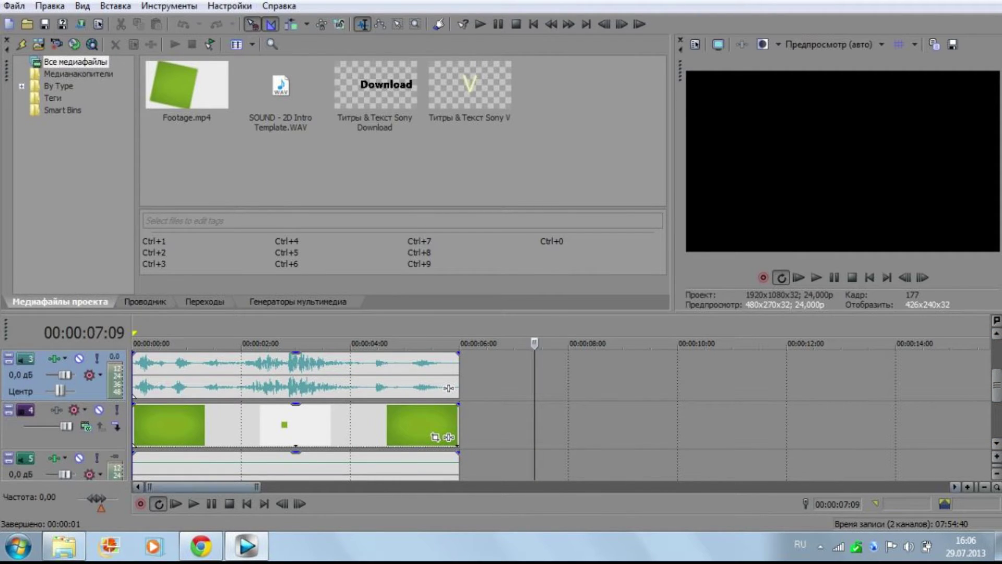
scroll(448, 388, up, 3)
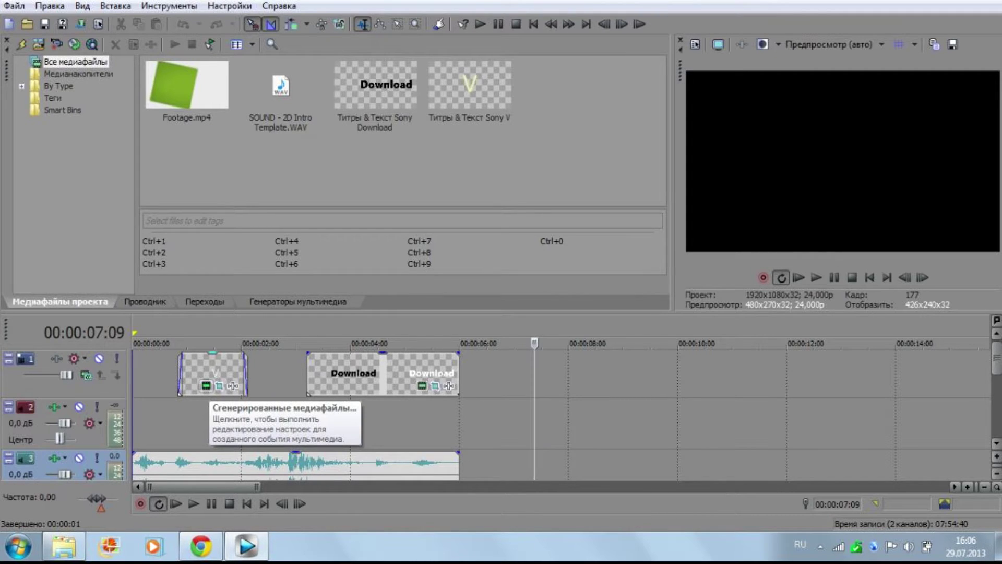
Step: Open the generated media settings of the first title clip and replace its text V with Mr.A
click(207, 385)
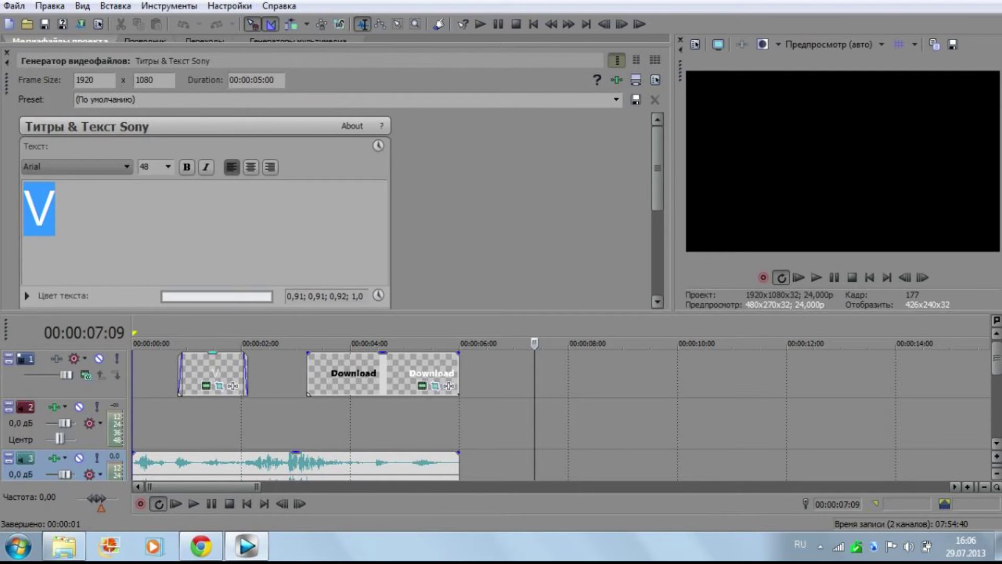
key(alt+shift)
text(Mr)
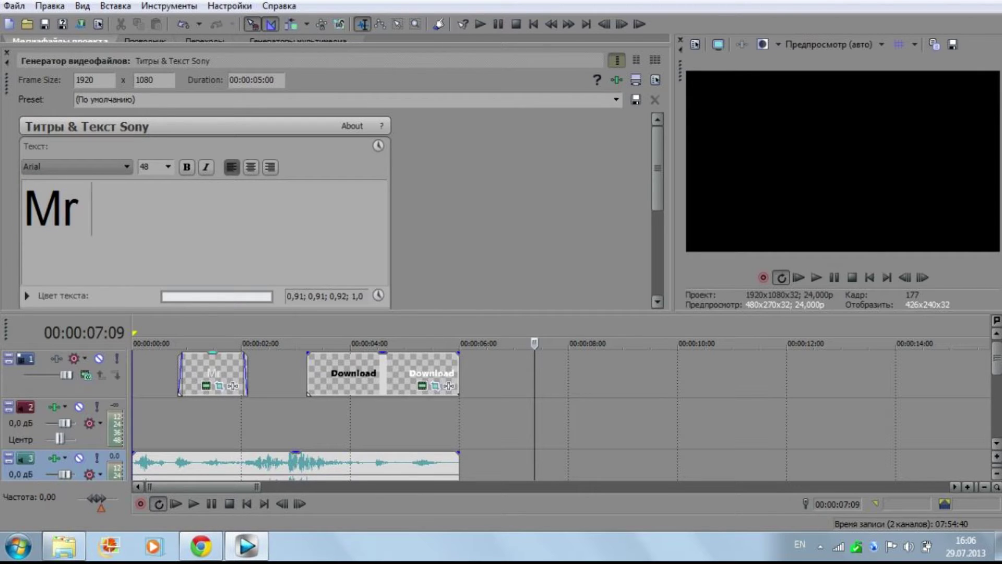
key(BackSpace)
text(/)
key(BackSpace)
text(.A)
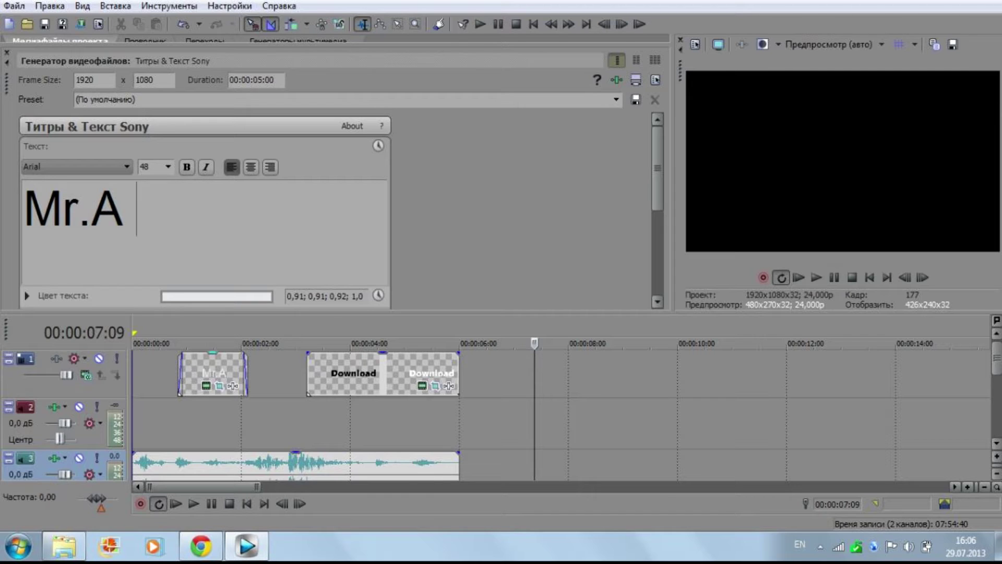
key(BackSpace)
key(BackSpace)
key(BackSpace)
key(BackSpace)
text(L)
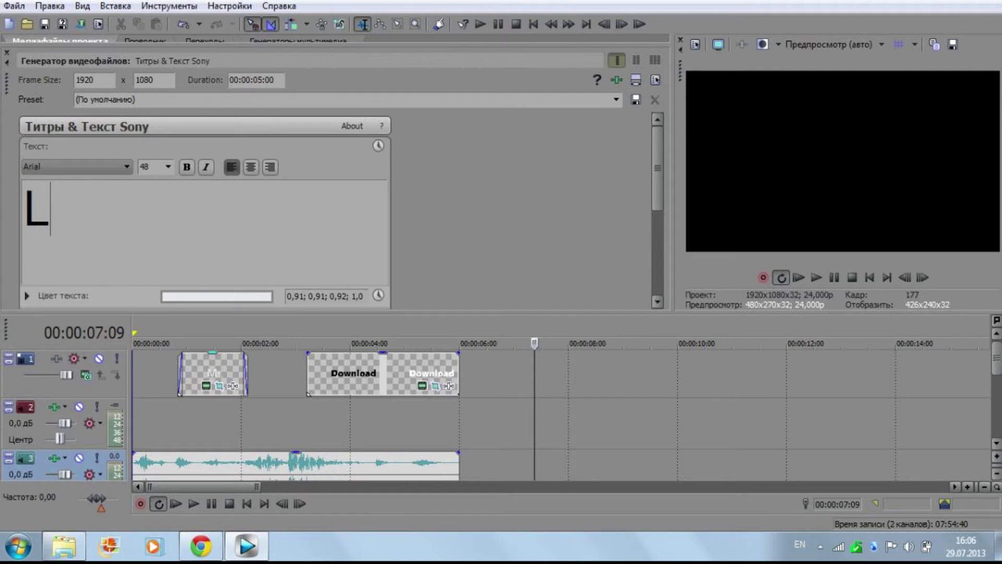
text(P\)
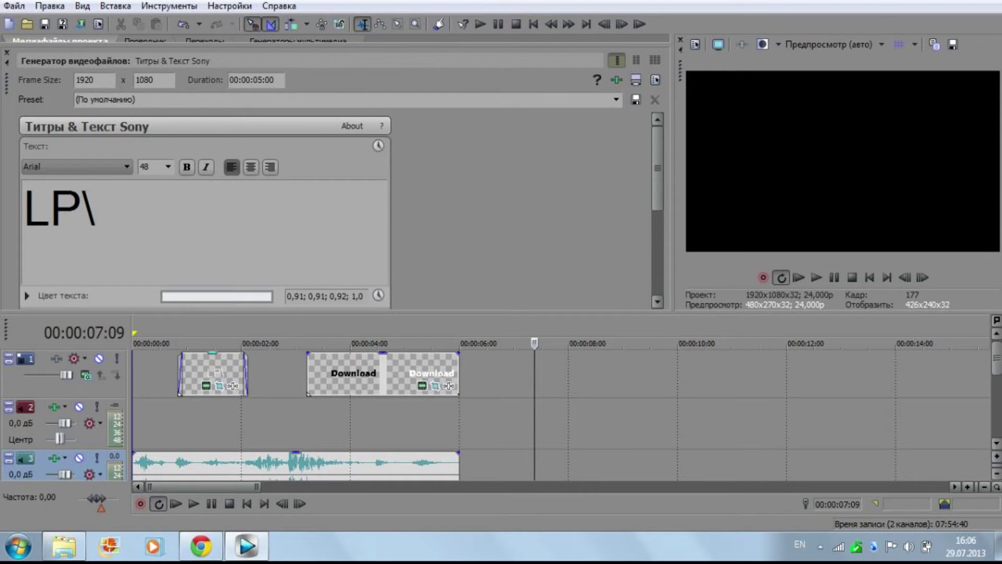
key(BackSpace)
key(BackSpace)
key(BackSpace)
text(Mr)
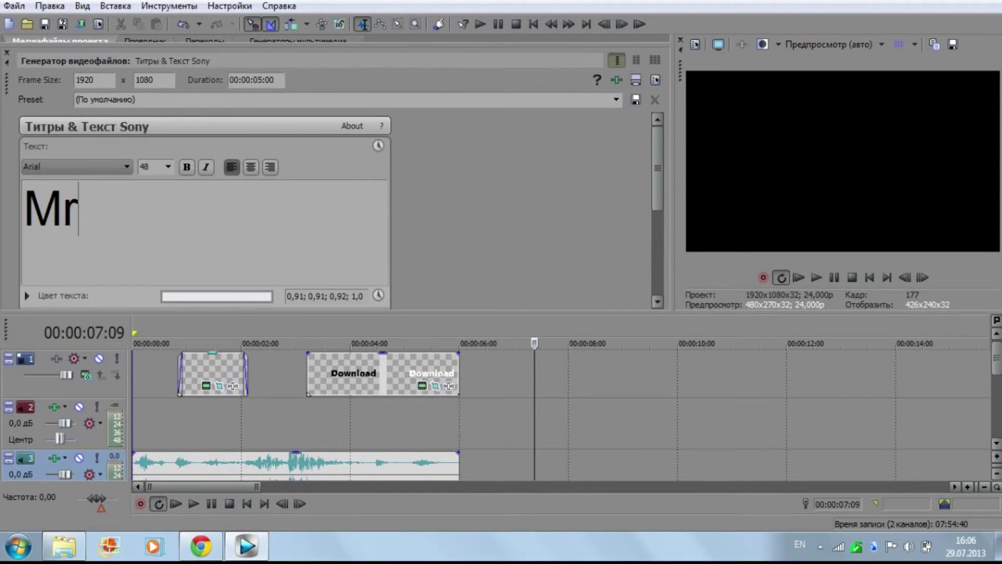
text(.A)
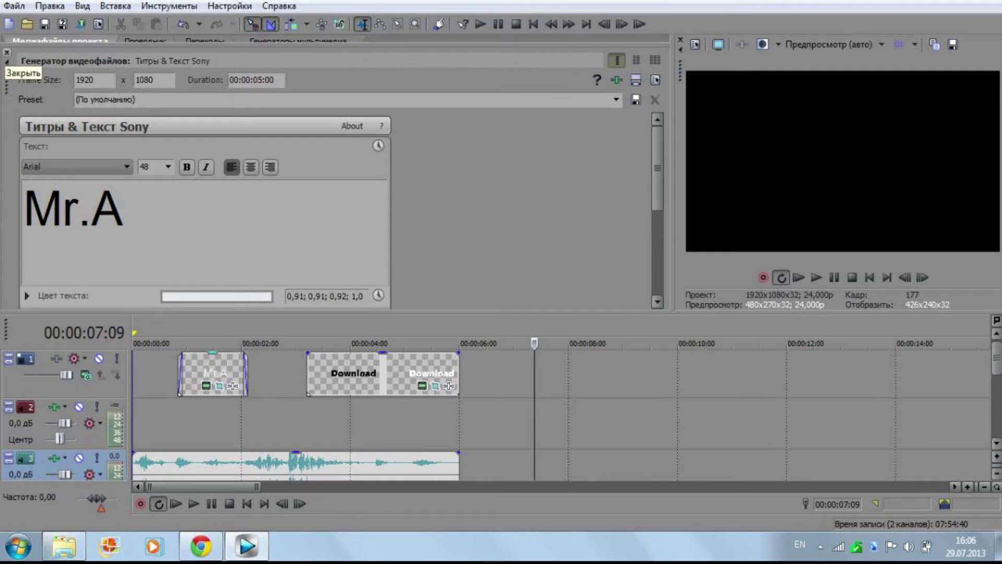
Step: Close the generated media settings of the first title clip, keeping the text Mr.A
key(shift+Left)
key(shift+Left)
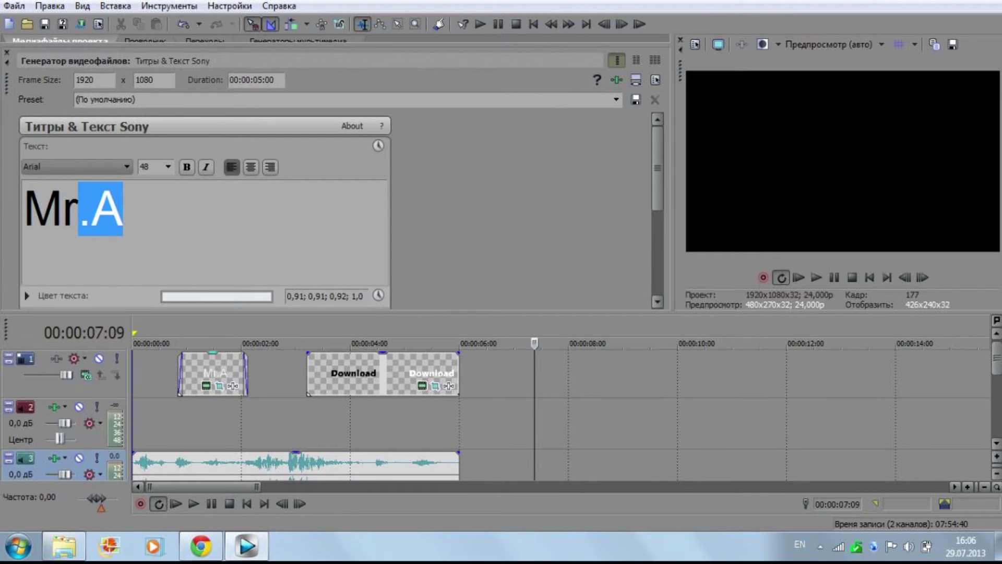
click(125, 210)
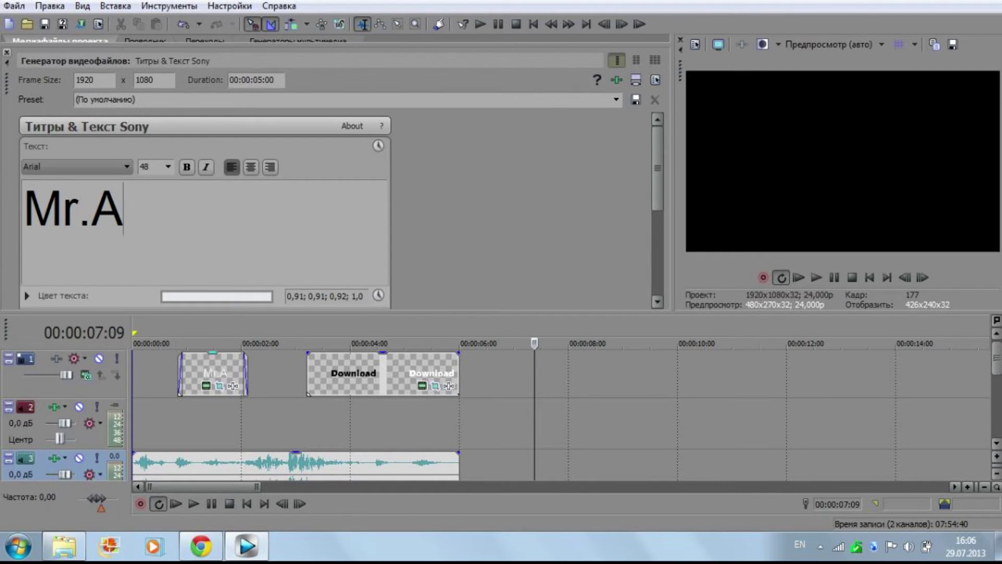
click(7, 53)
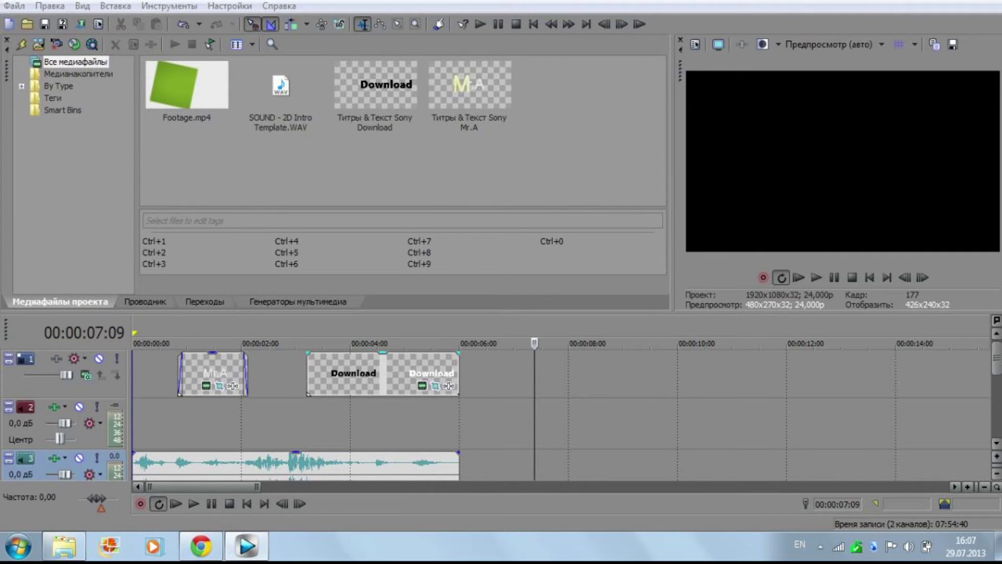
Step: Open the second title clip's media settings and replace Download at 00:00:00:00 with Mr. followed by the channel nickname in lower case
click(423, 386)
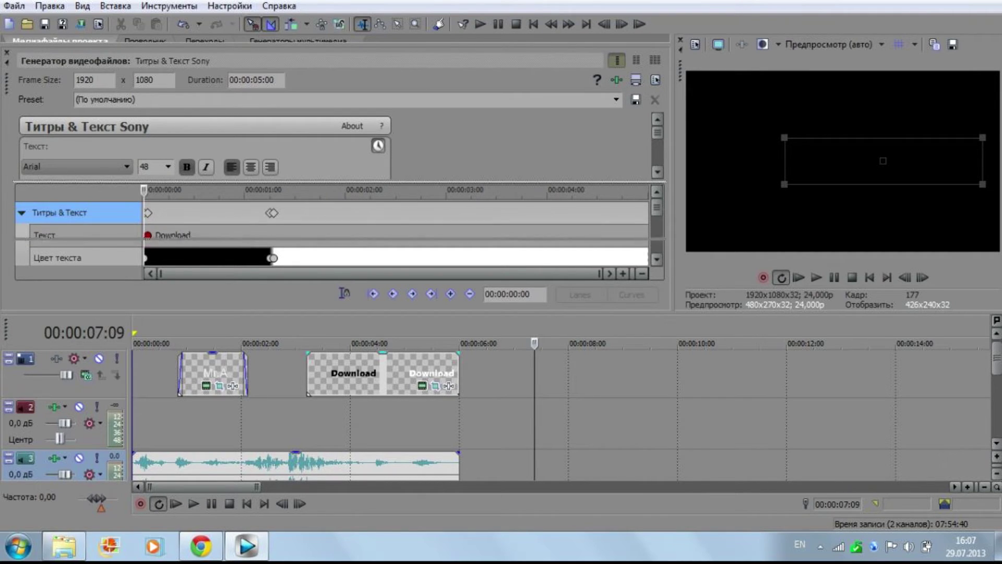
drag(339, 182, 340, 246)
drag(261, 211, 25, 212)
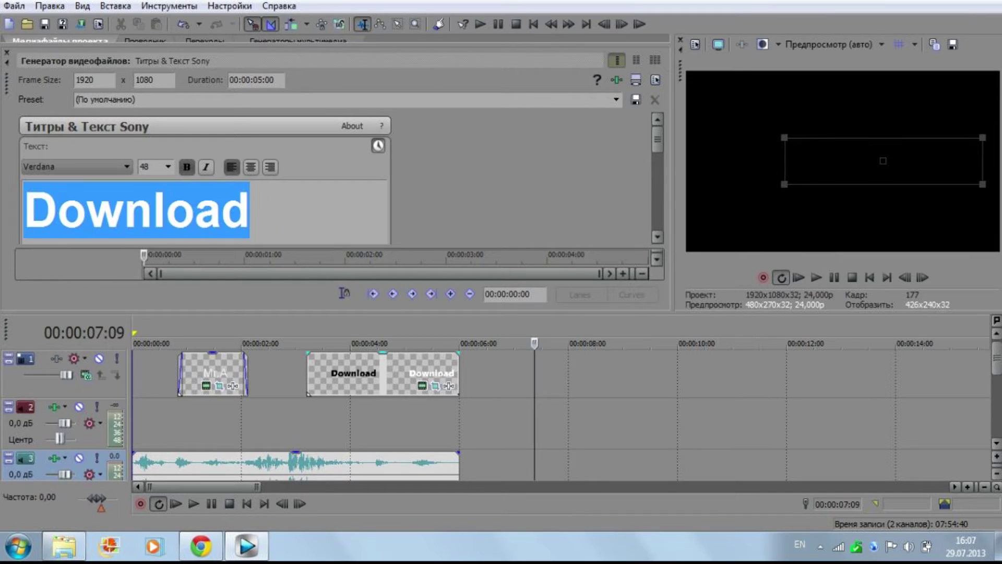
mouse_move(658, 140)
mouse_down()
mouse_move(658, 208)
mouse_move(658, 140)
mouse_up()
key(Delete)
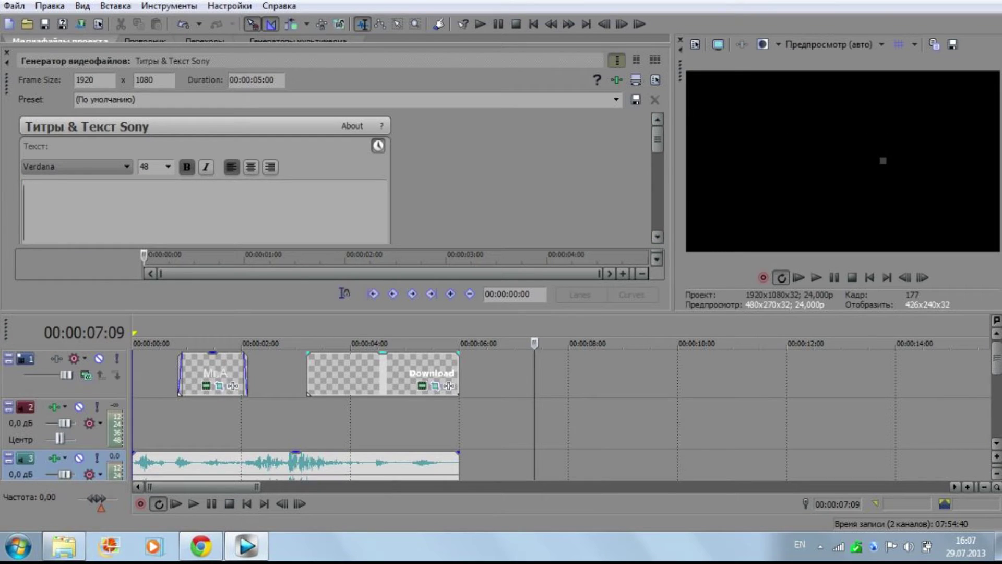
text(Mr.)
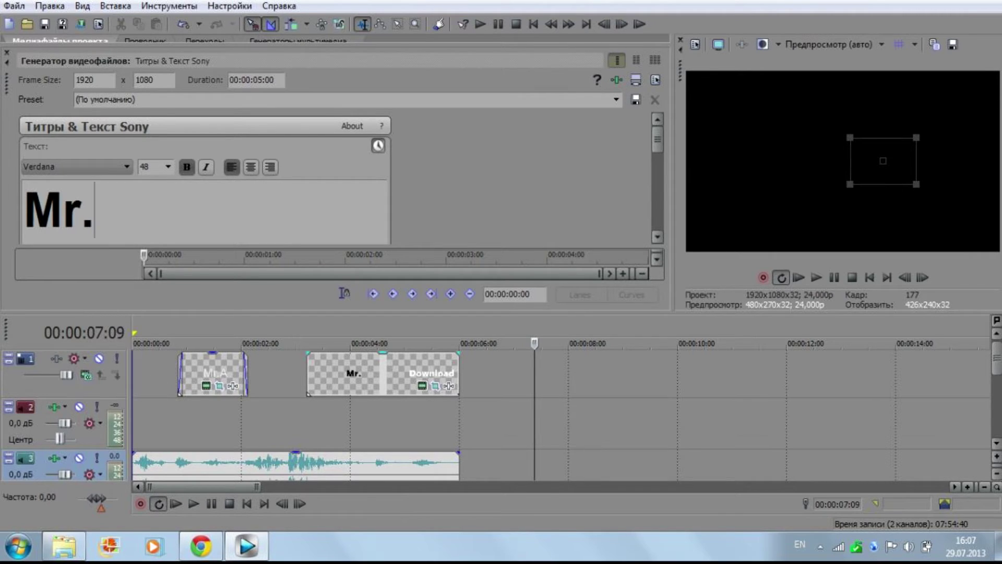
text(alek)
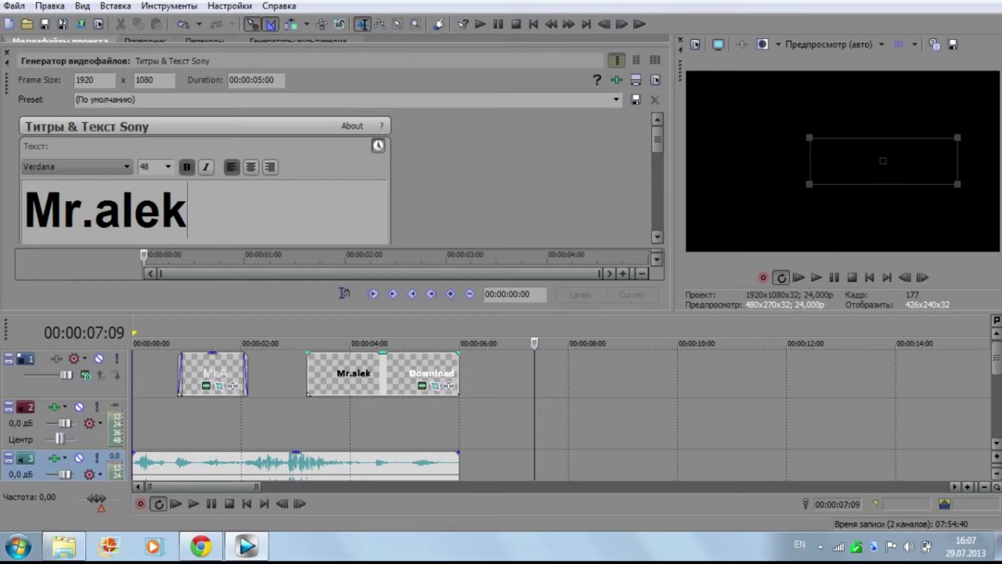
text(on)
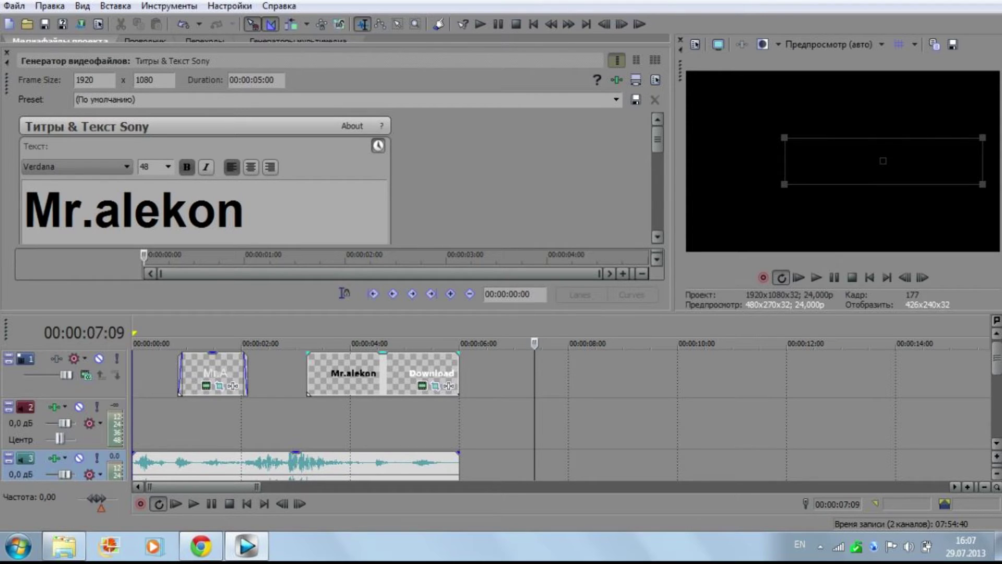
Step: Capitalise the nickname's initial A after Mr. in the second title's text
key(BackSpace)
key(End)
text(A)
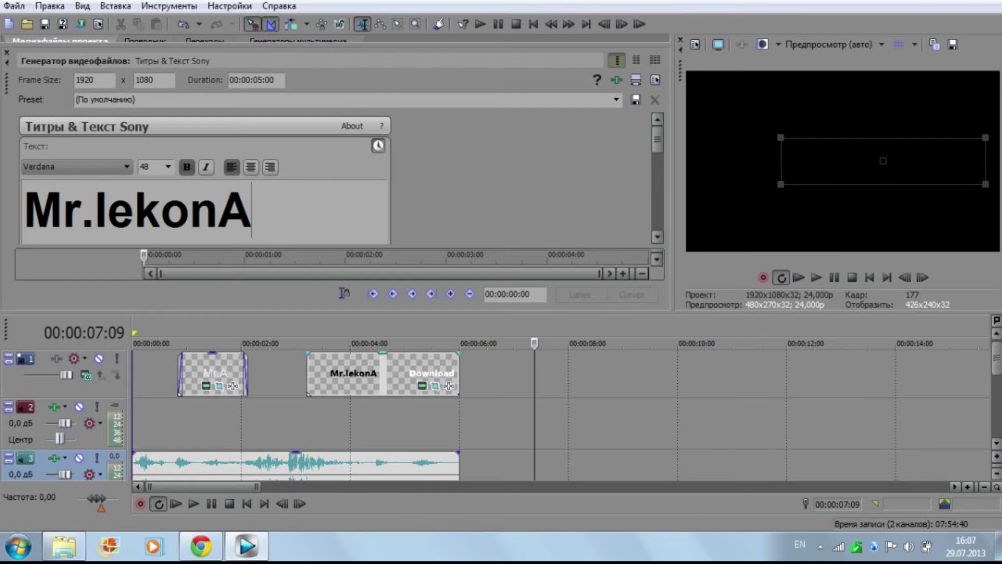
key(BackSpace)
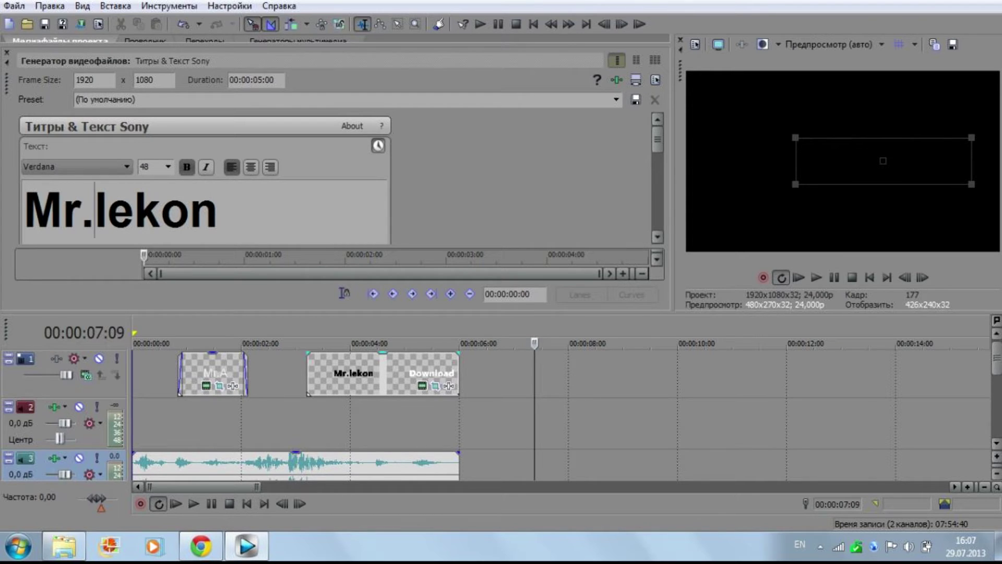
text(A)
key(End)
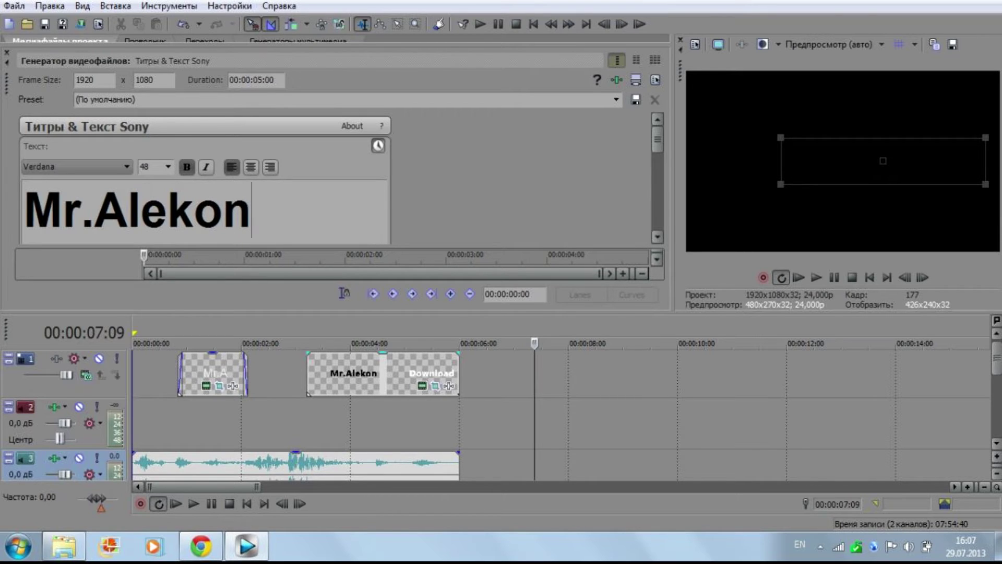
Step: Expand the keyframe area of the second title's settings and set its keyframe cursor to 00:00:00:06
drag(339, 199, 339, 137)
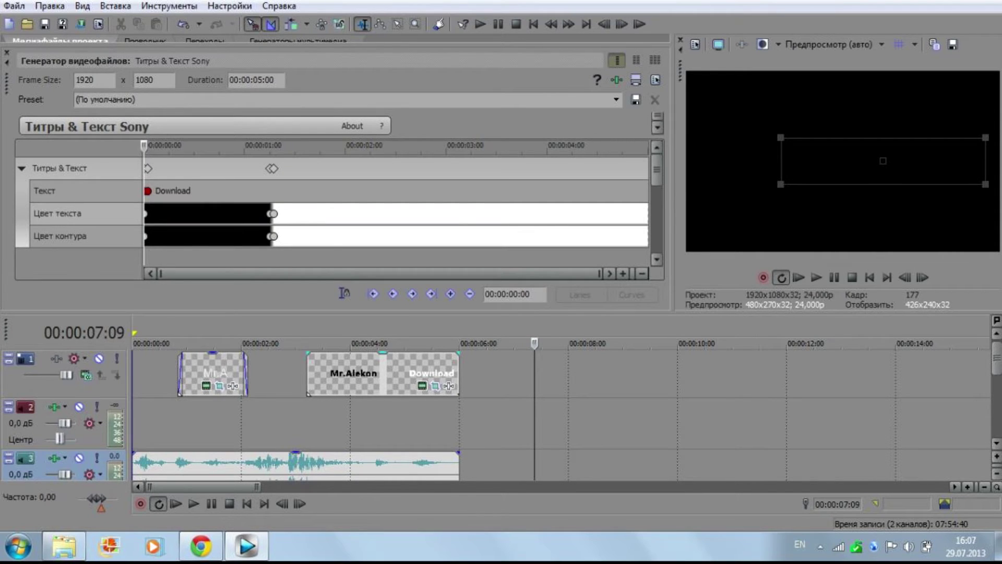
drag(143, 220, 153, 219)
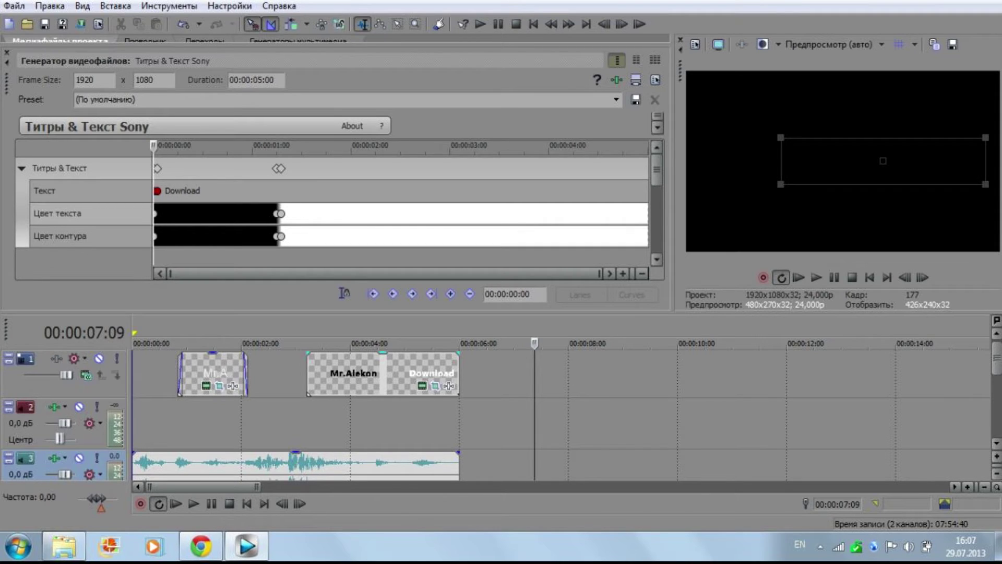
click(188, 146)
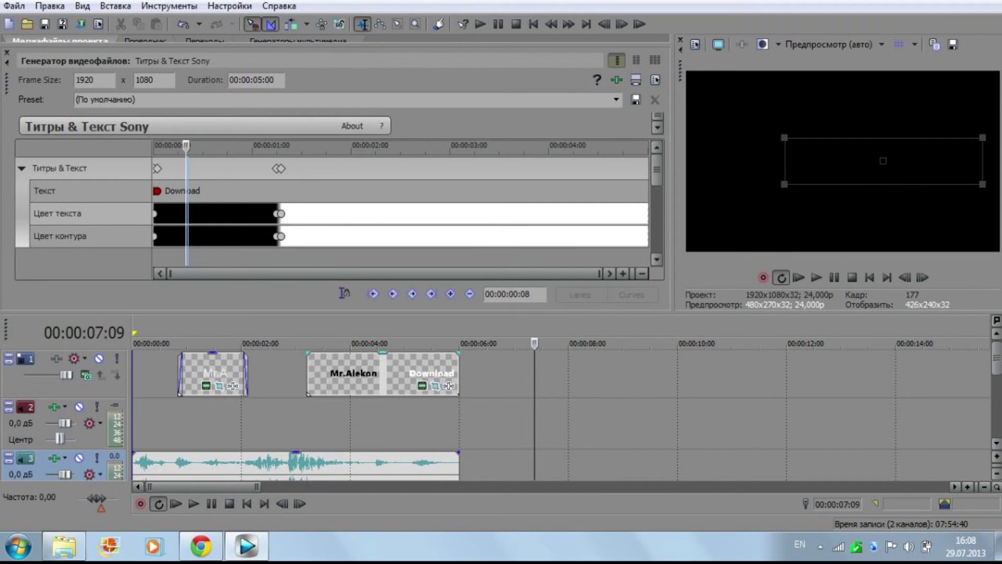
click(90, 191)
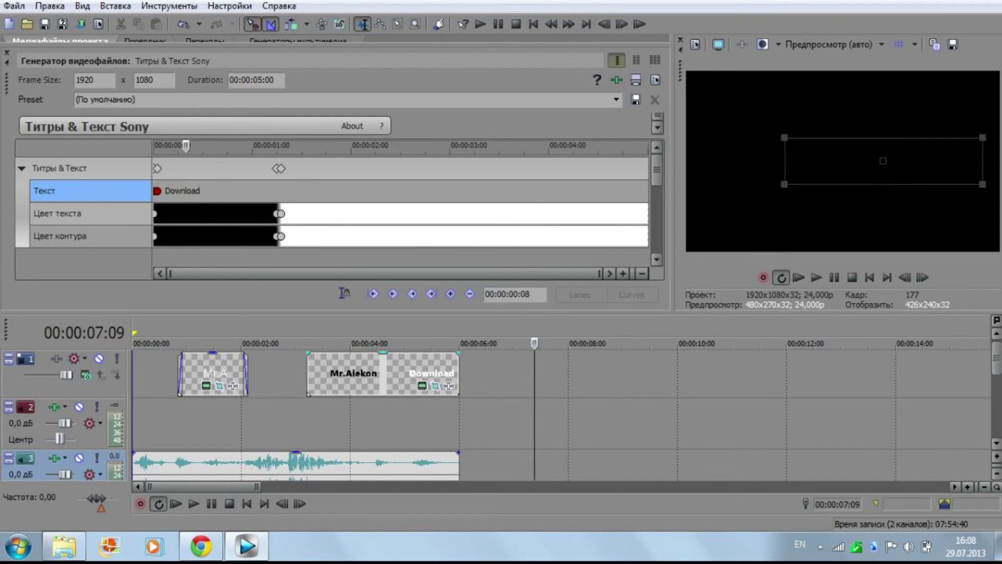
click(90, 169)
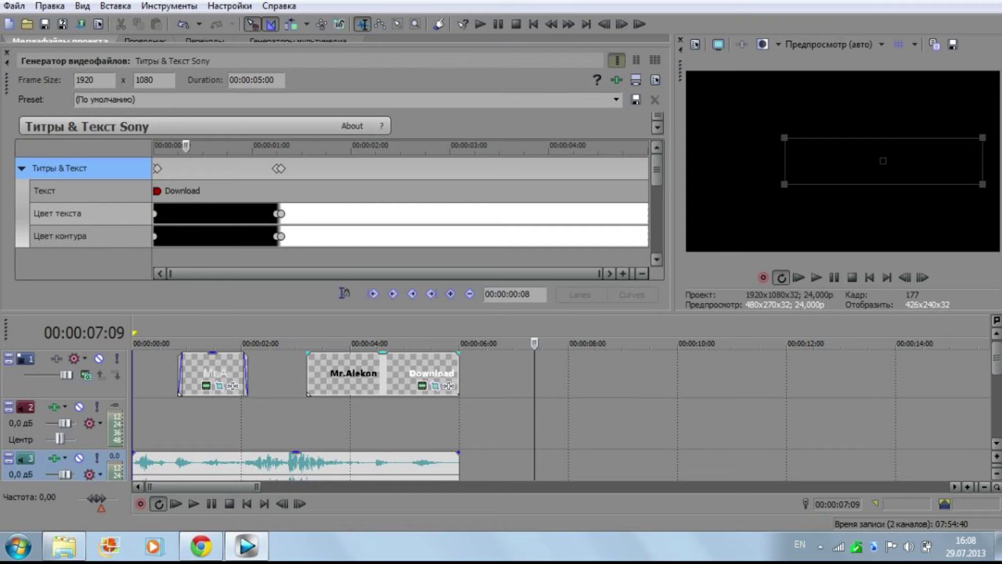
drag(186, 146, 178, 146)
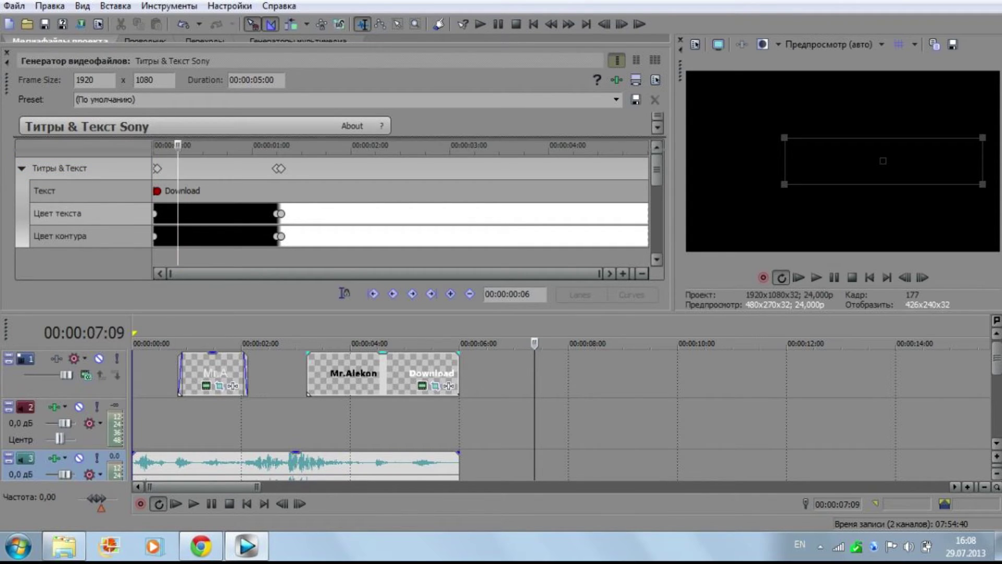
Step: Replace the Download text at 00:00:00:06 in the second title with the capitalised channel nickname, prefixed by M.r
scroll(339, 209, up, 2)
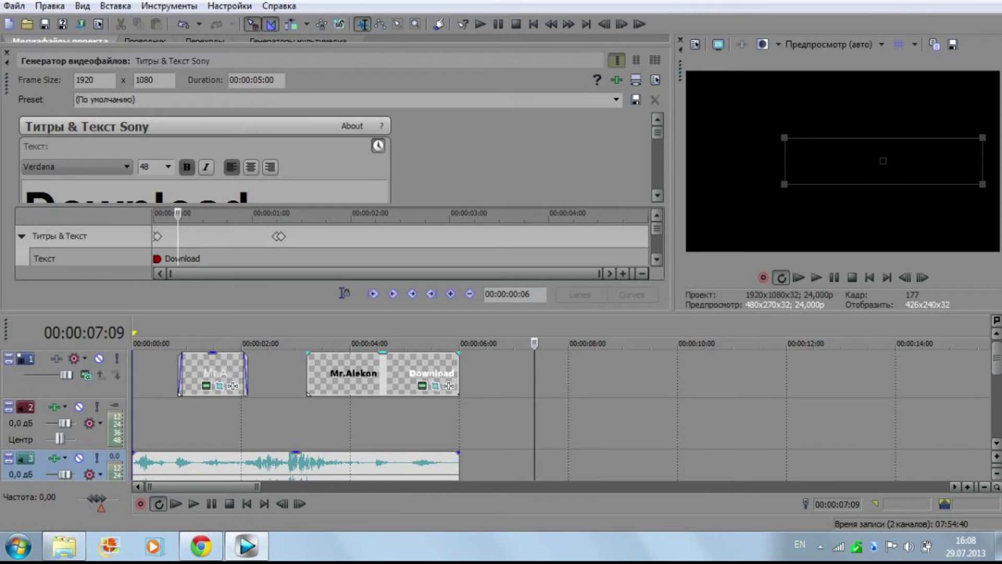
scroll(340, 209, up, 1)
key(ctrl+a)
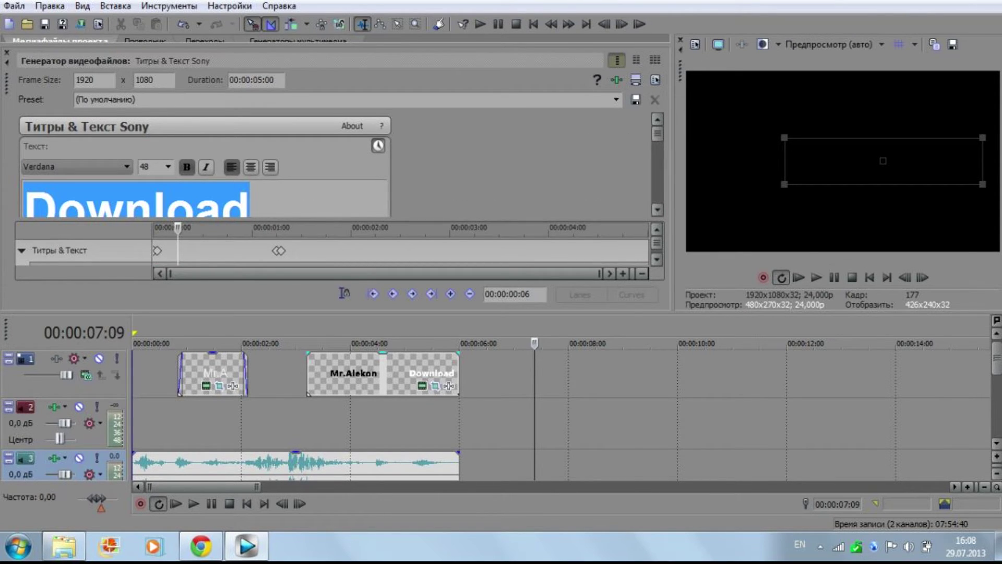
text(M.)
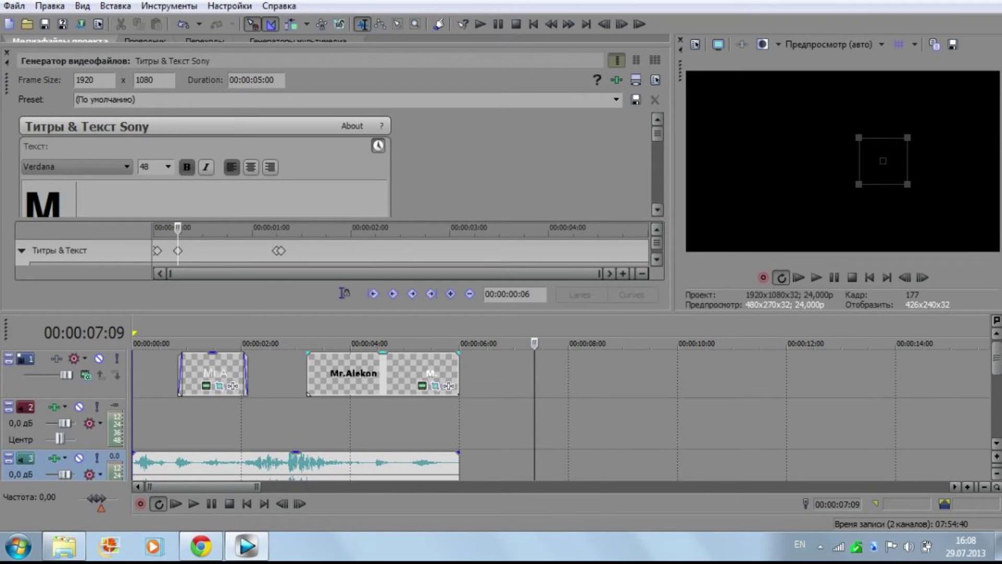
text(r)
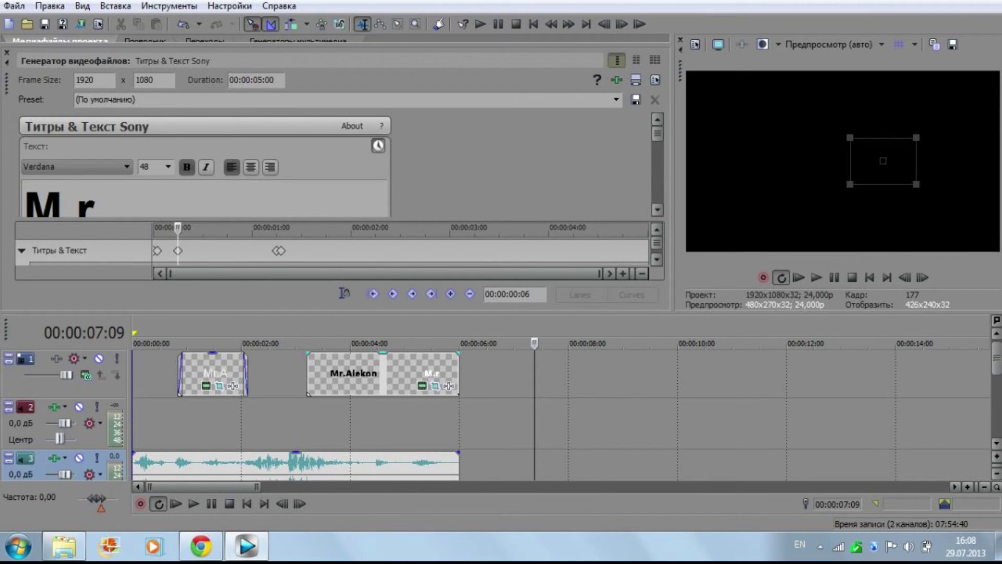
text(Ale)
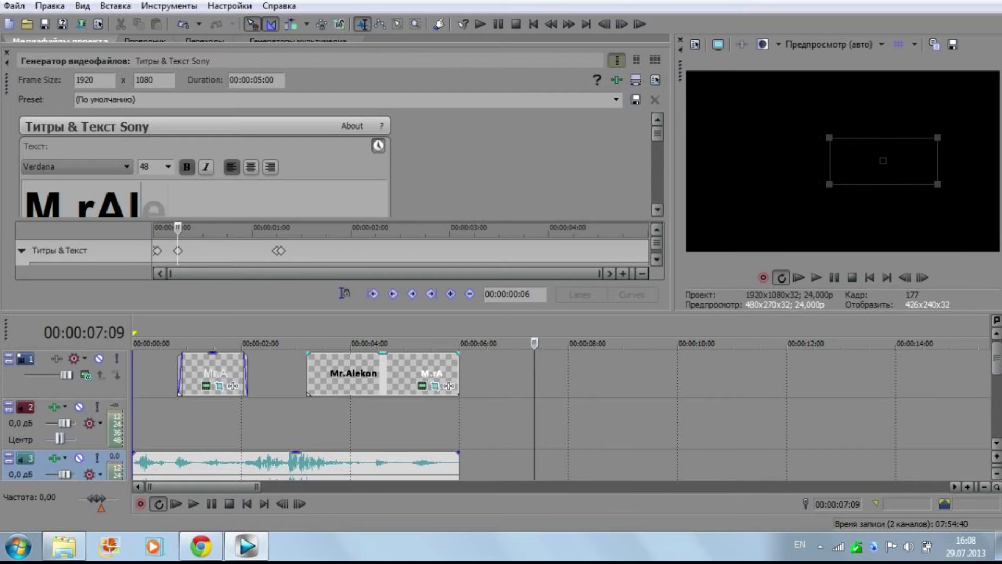
text(kon)
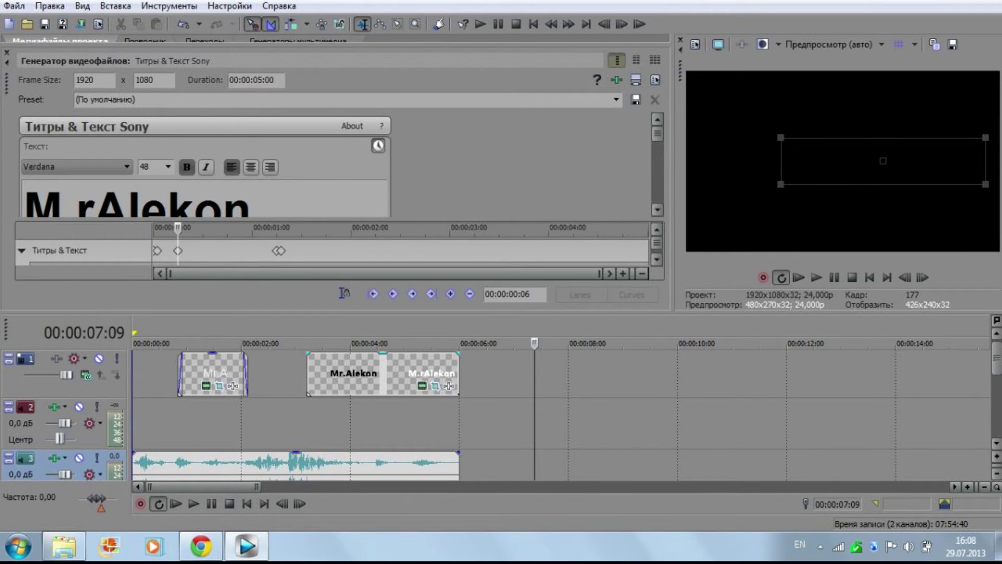
Step: Expand the second title's keyframe area and move its keyframe cursor to 00:00:01:00 to check the text there
drag(340, 218, 339, 131)
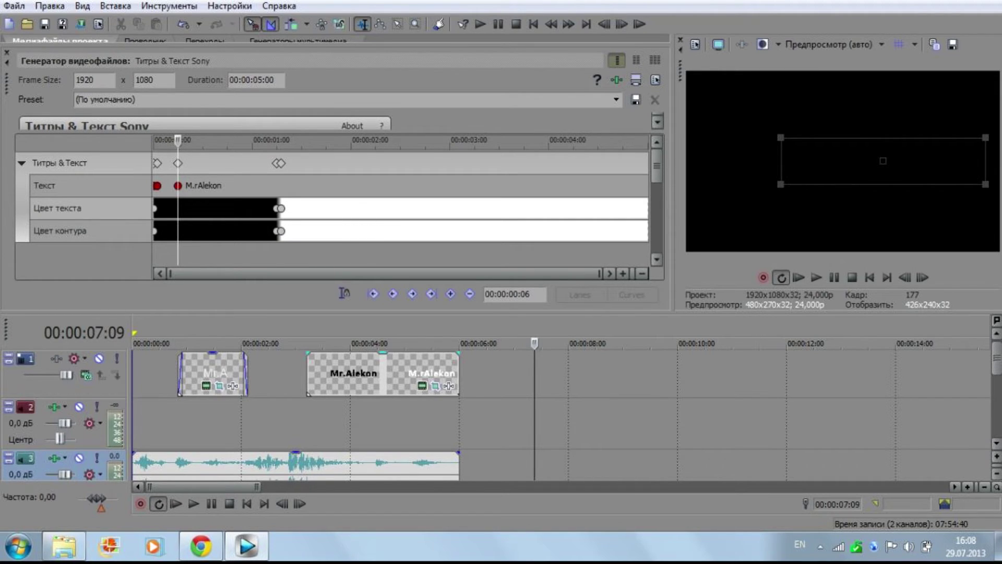
drag(178, 140, 227, 140)
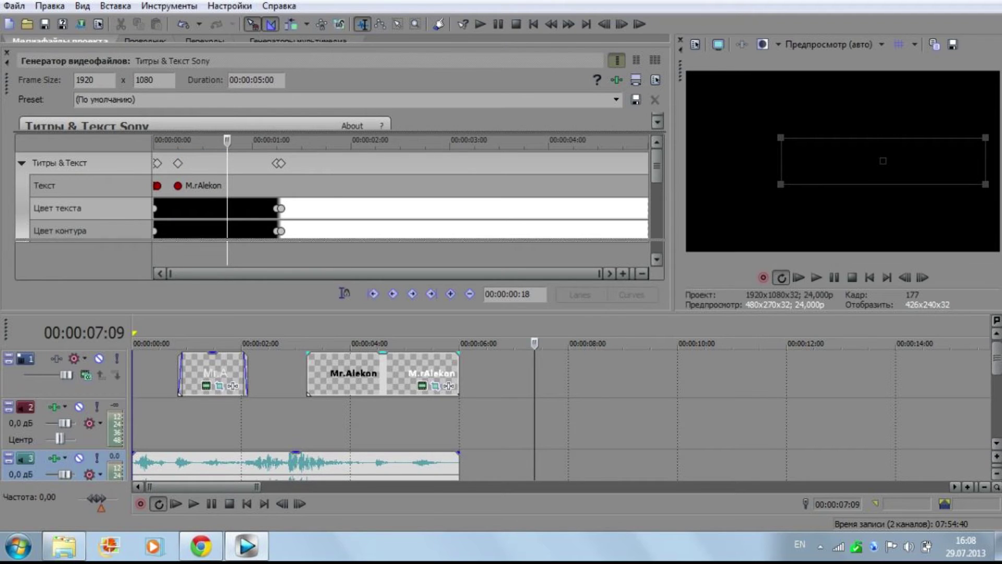
drag(334, 131, 334, 210)
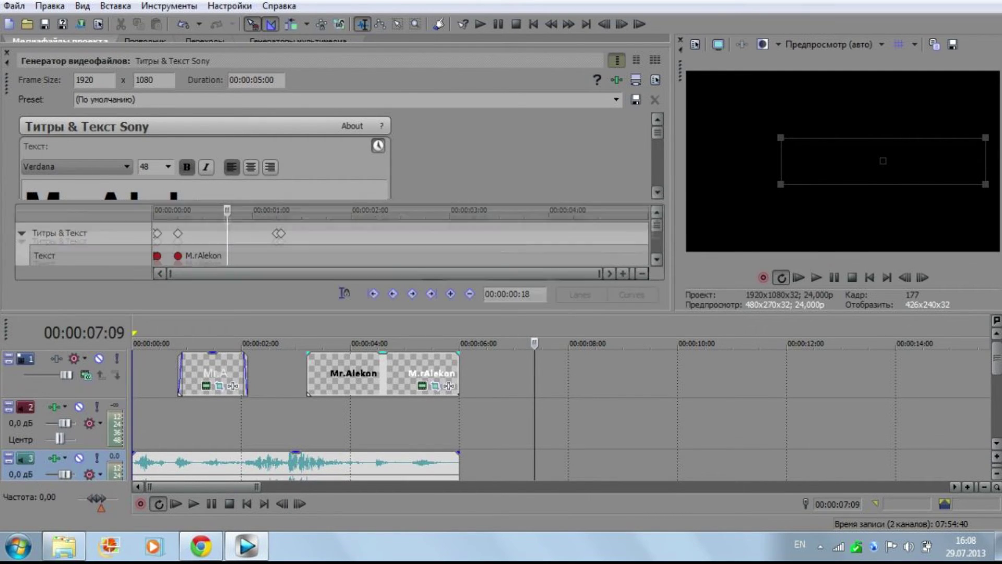
drag(227, 210, 252, 211)
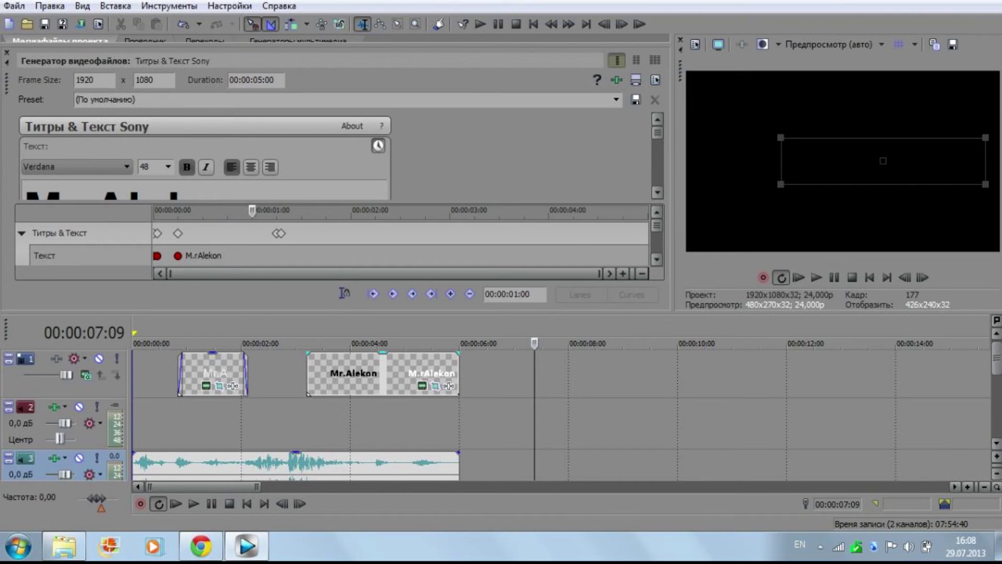
Step: Step through the second title's keyframes just after 00:00:01:00 and close its media settings
key(Right)
key(Right)
key(Right)
key(Right)
key(Right)
key(Right)
click(282, 245)
mouse_move(284, 245)
mouse_down()
mouse_move(182, 244)
mouse_move(301, 244)
mouse_move(289, 244)
mouse_up()
mouse_move(290, 234)
mouse_down()
mouse_move(544, 233)
mouse_move(273, 234)
mouse_up()
click(7, 52)
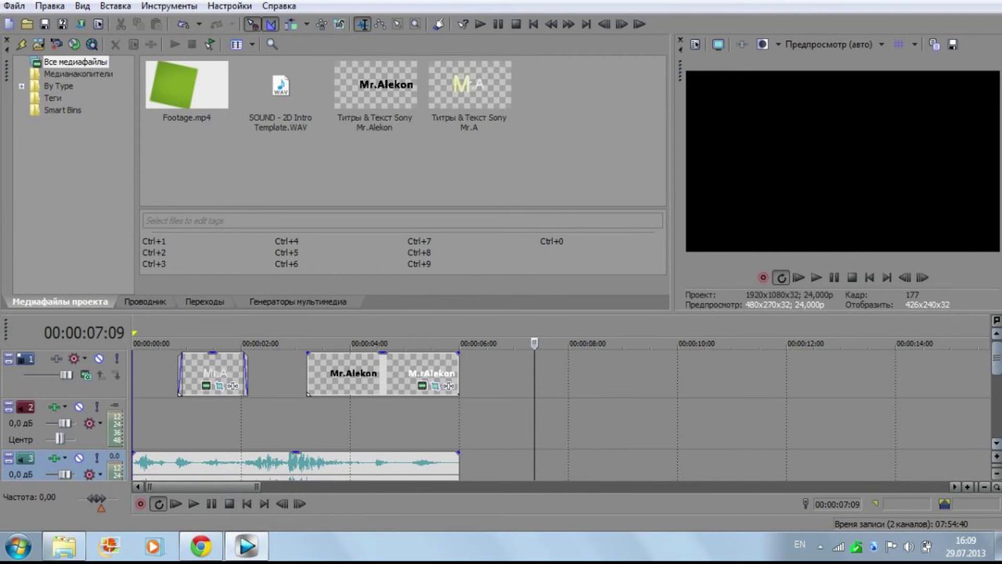
Step: Play the edited intro in the preview to check both titles, and pause after the last clip
scroll(553, 412, up, 5)
key(Down)
key(Down)
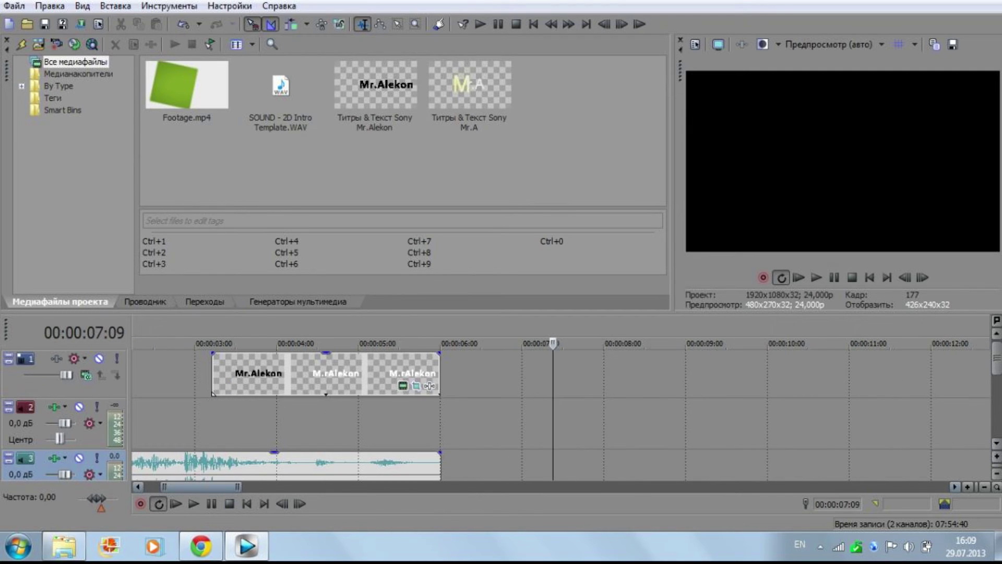
key(Down)
scroll(554, 413, down, 1)
scroll(553, 413, up, 1)
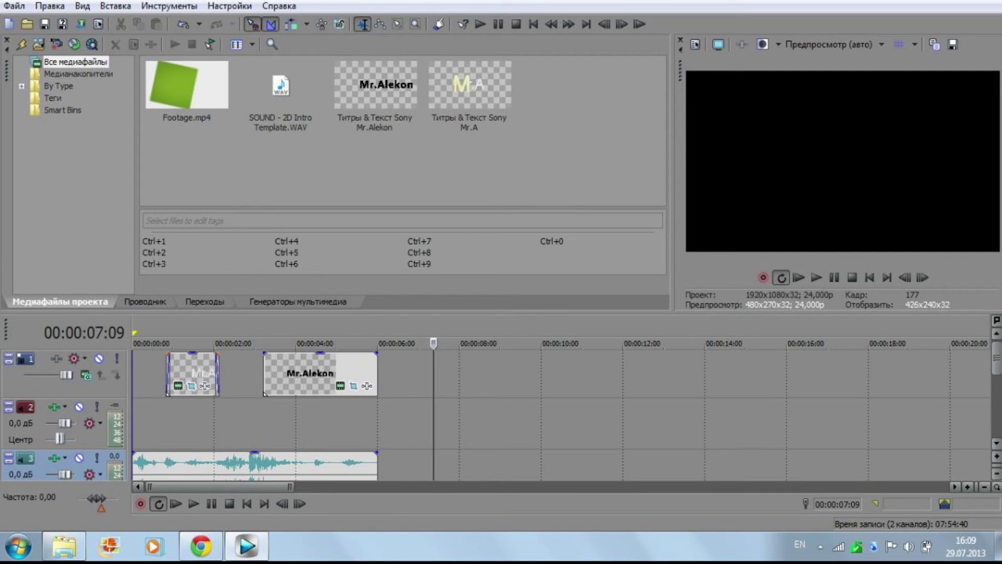
key(space)
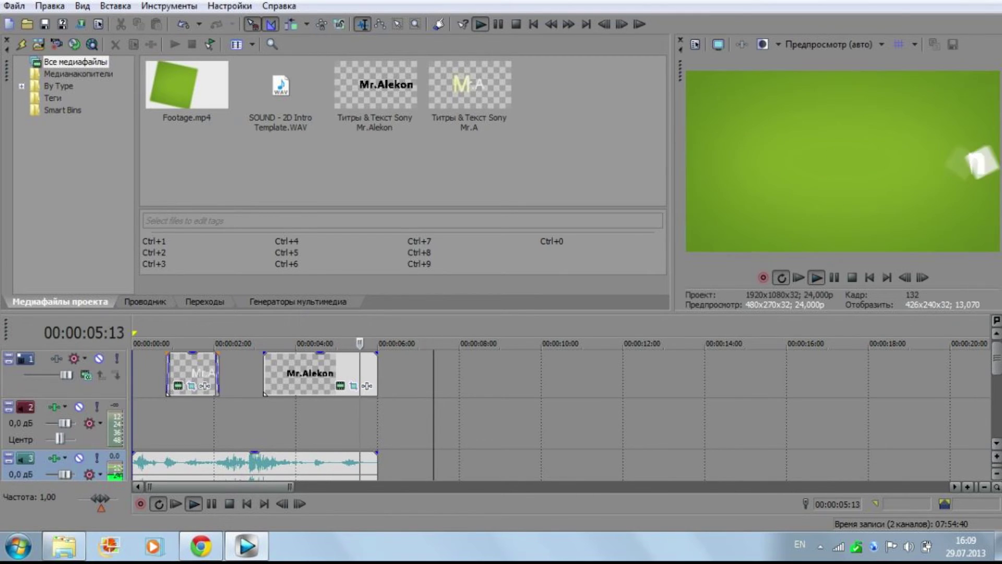
click(834, 277)
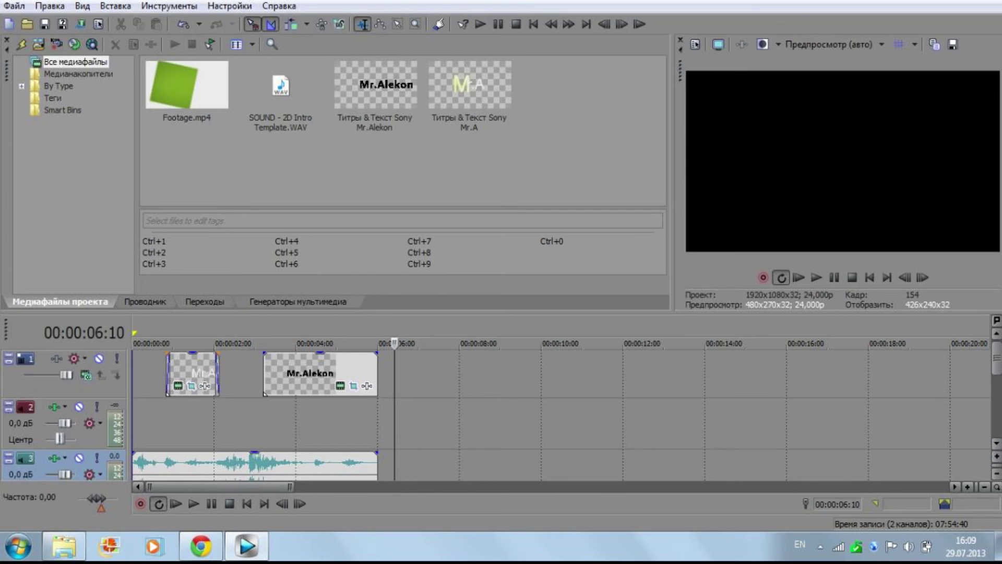
Step: Render the project to the Desktop as 2D intro for Sony Vegas Pro 12.mp4 using the MainConcept Internet HD 1080p template
click(14, 6)
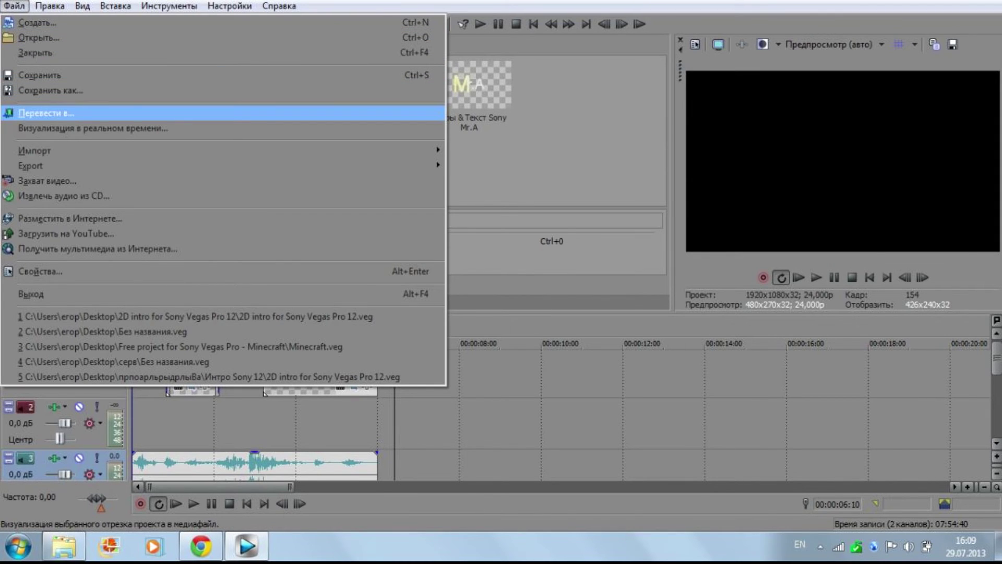
key(Return)
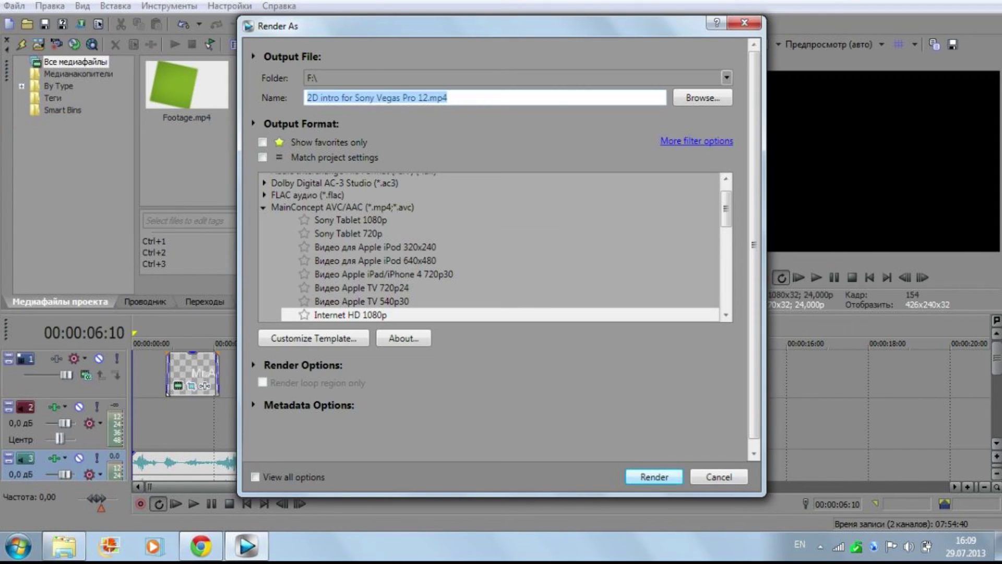
key(shift+Tab)
key(Tab)
key(Return)
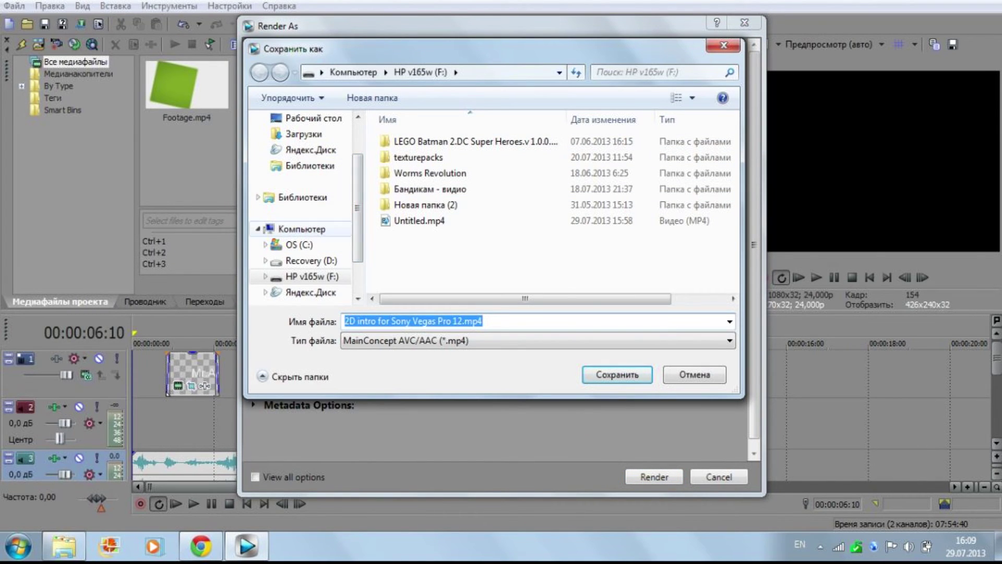
click(313, 119)
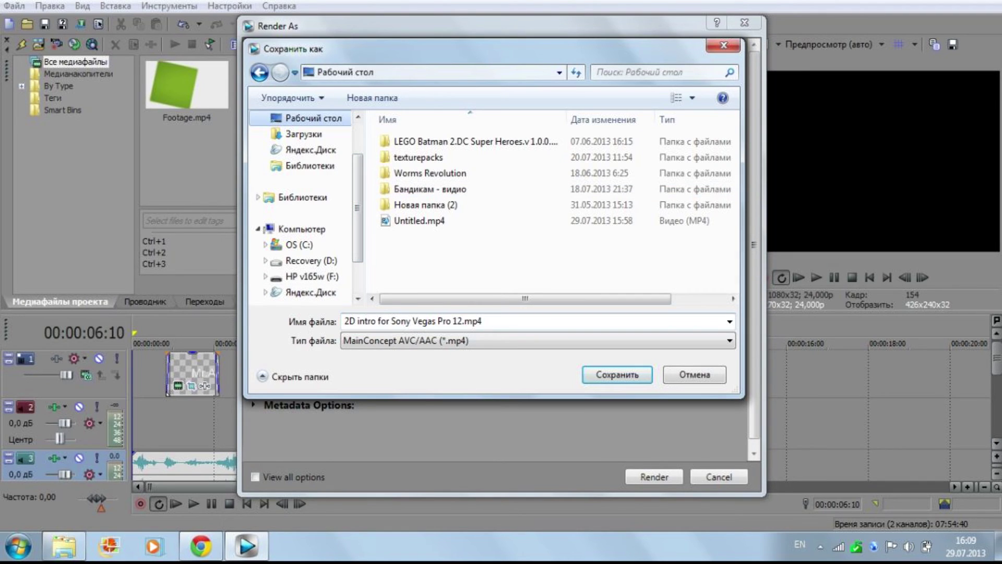
click(617, 375)
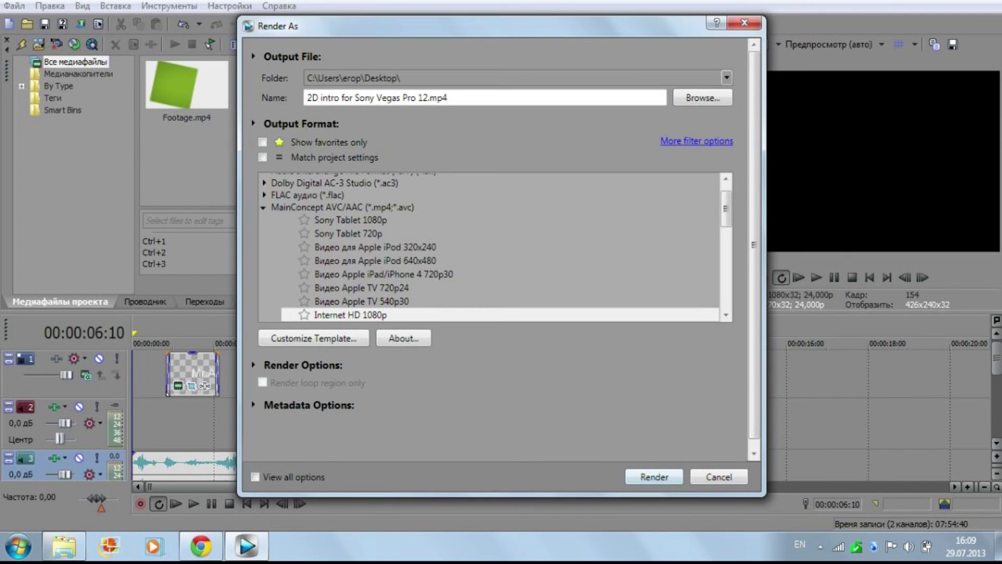
key(Return)
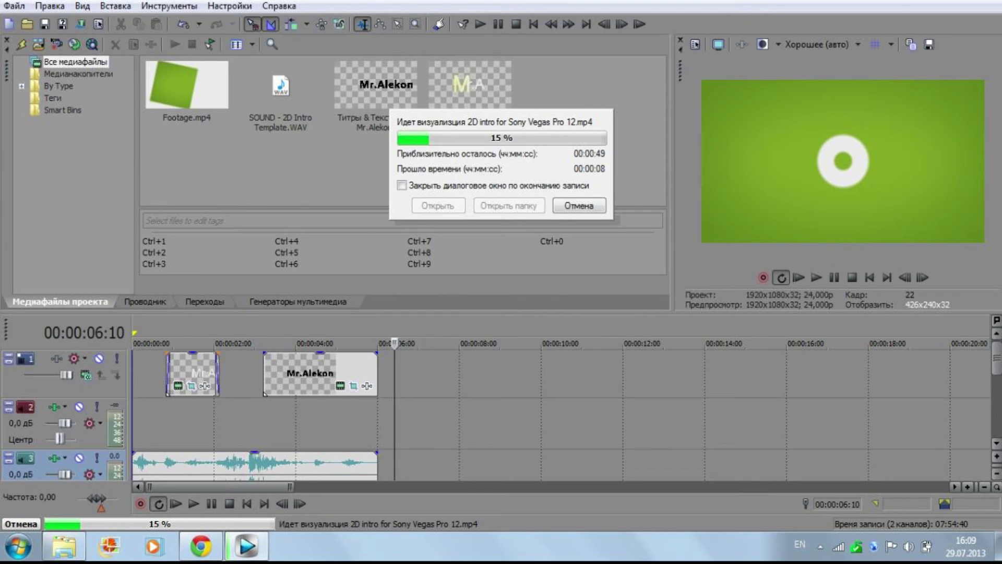
Step: Switch to Chrome to view the template archive's Yandex.Disk download page, and return to Vegas Pro
drag(880, 1, 663, 0)
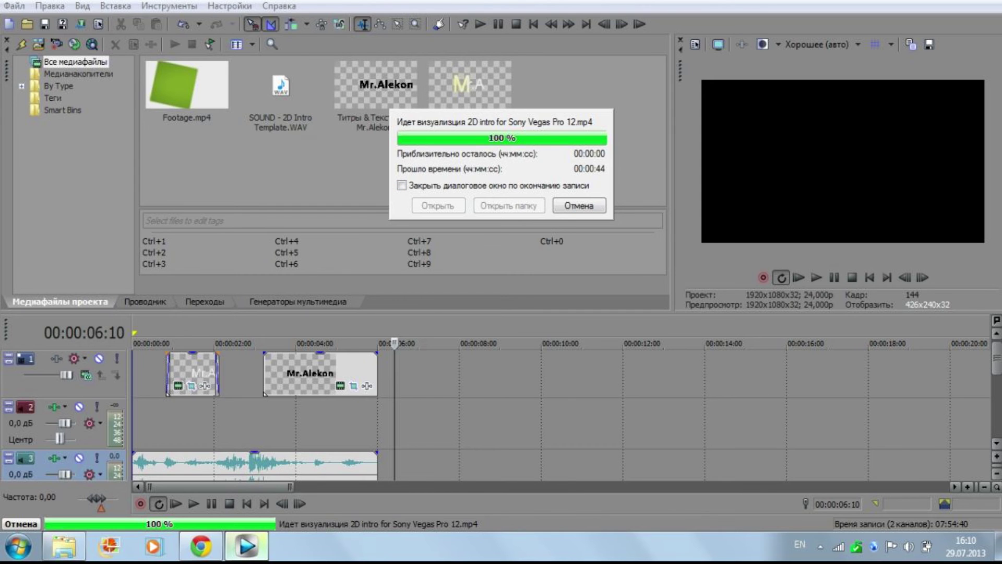
click(201, 547)
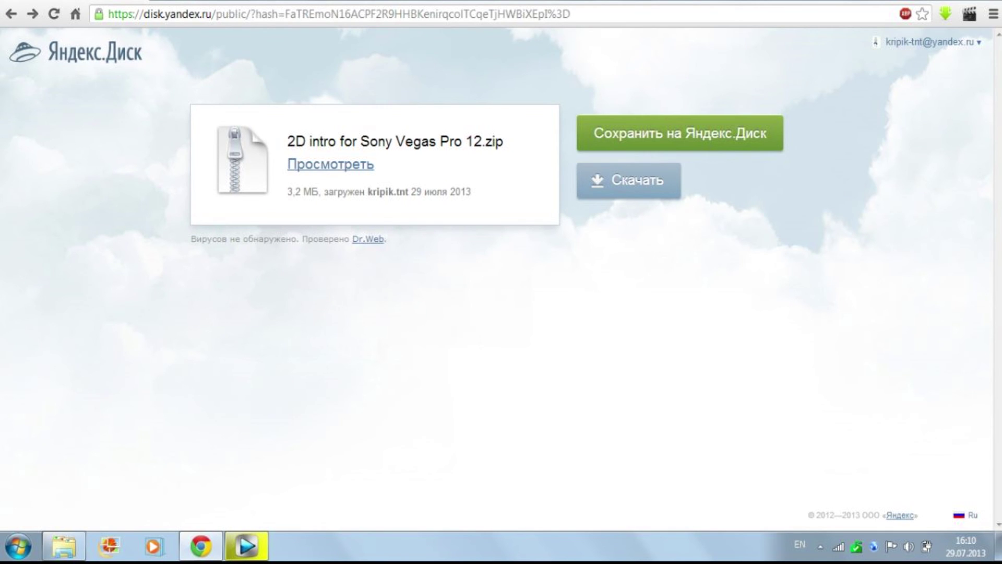
click(246, 546)
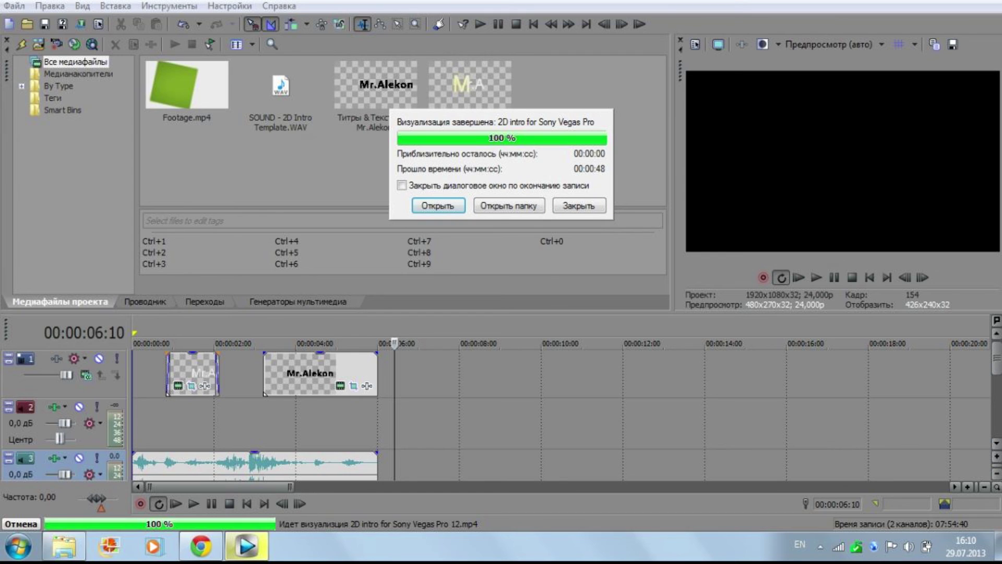
Step: Play the rendered intro video, and close both the media player and Vegas Pro
key(Return)
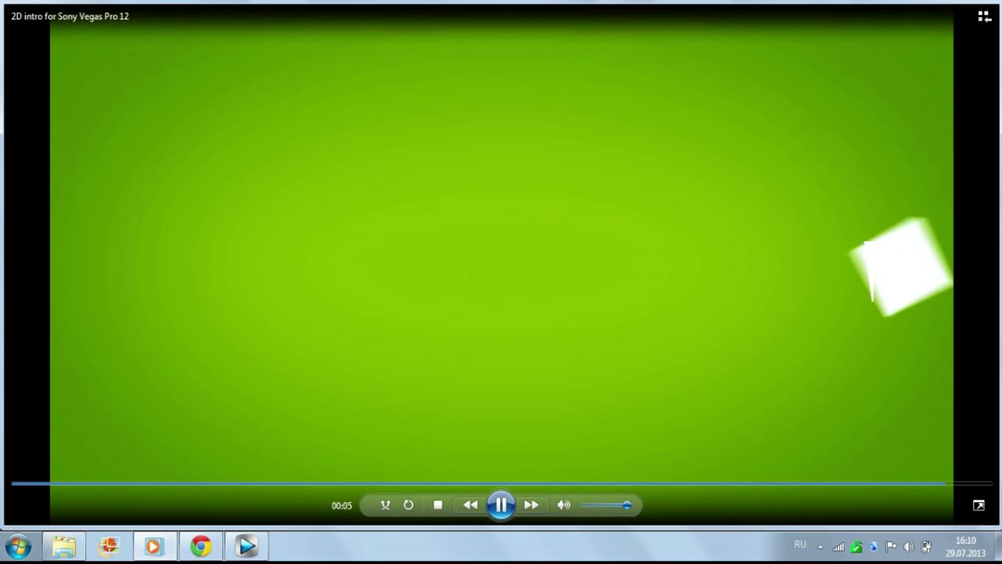
key(alt+F4)
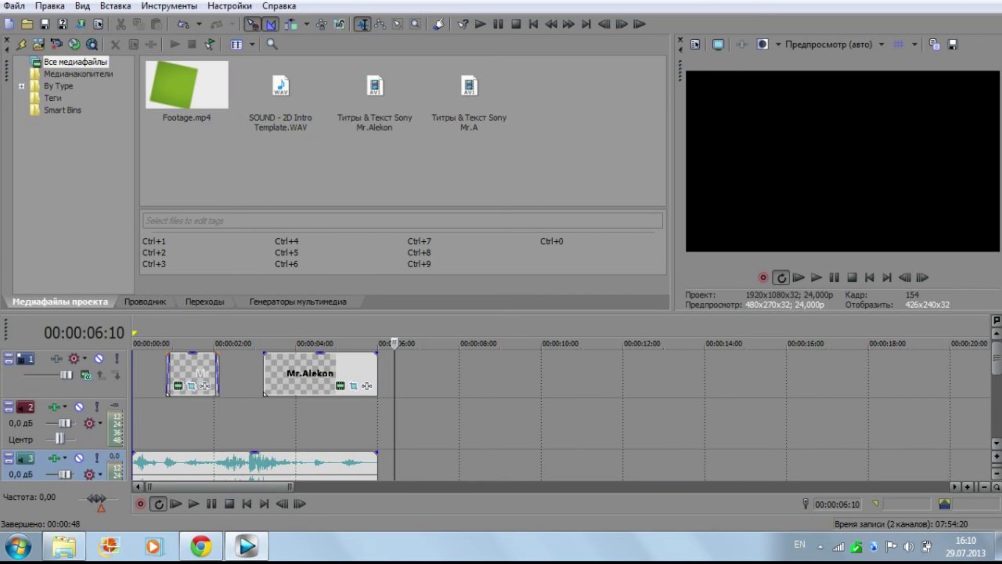
key(alt+F4)
key(Return)
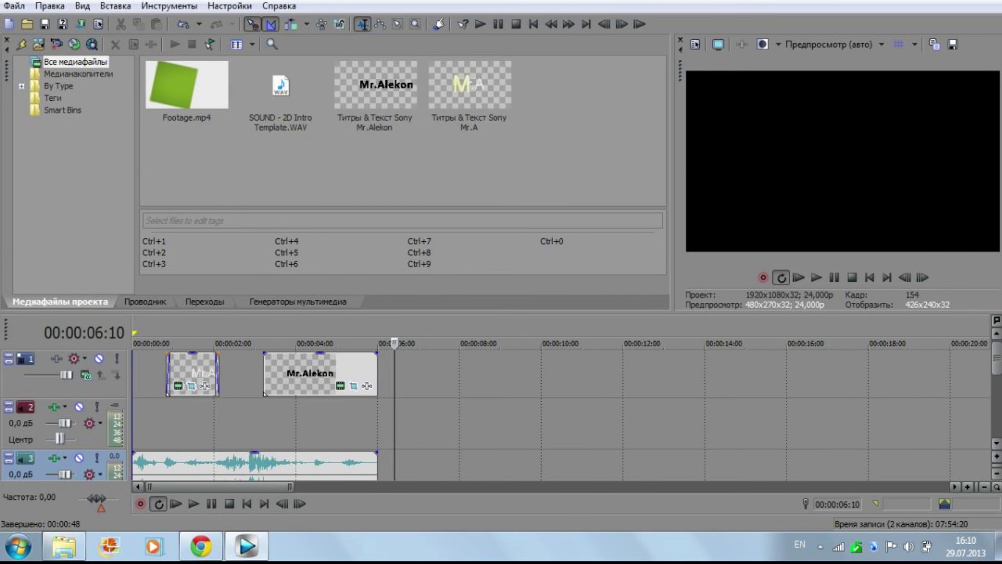
Step: Move the rendered MP4 from the desktop to the Recycle Bin and place the WMV intro beside the template archive
drag(578, 245, 467, 325)
drag(302, 172, 965, 477)
drag(468, 327, 633, 326)
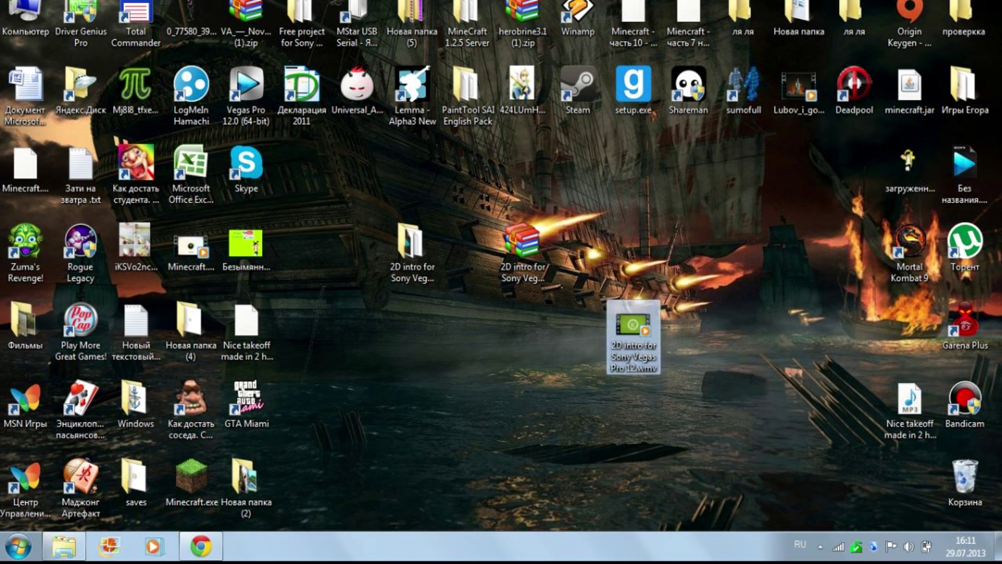
click(548, 355)
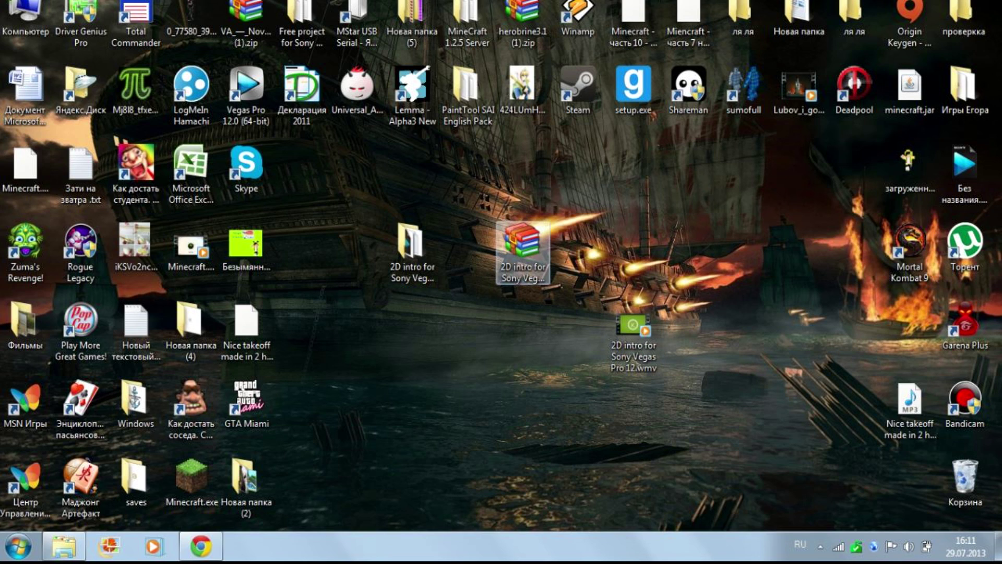
drag(649, 220, 579, 253)
Step: Try to move the 2D intro for Sony Vegas Pro 12 folder to the Recycle Bin
drag(409, 239, 966, 481)
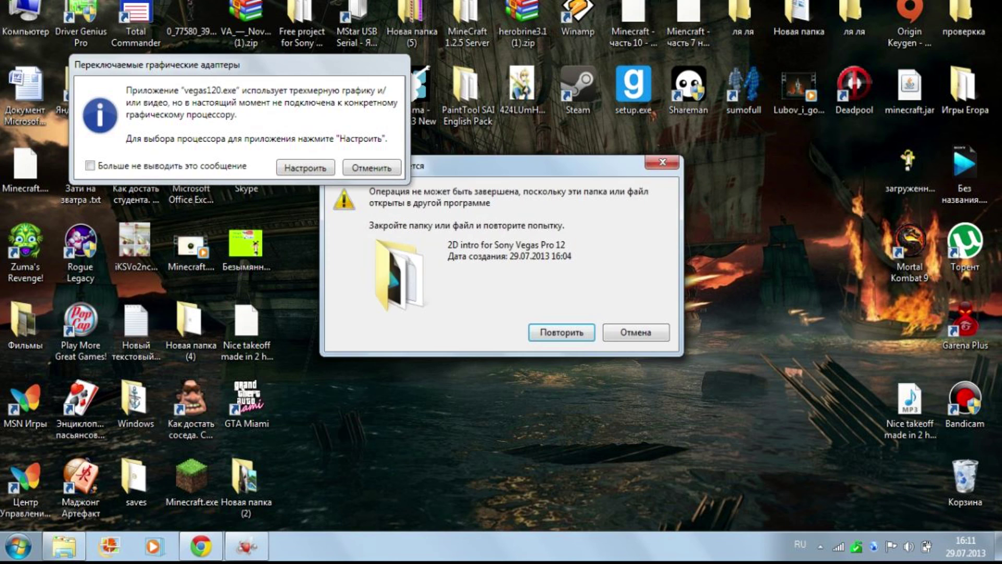
click(371, 168)
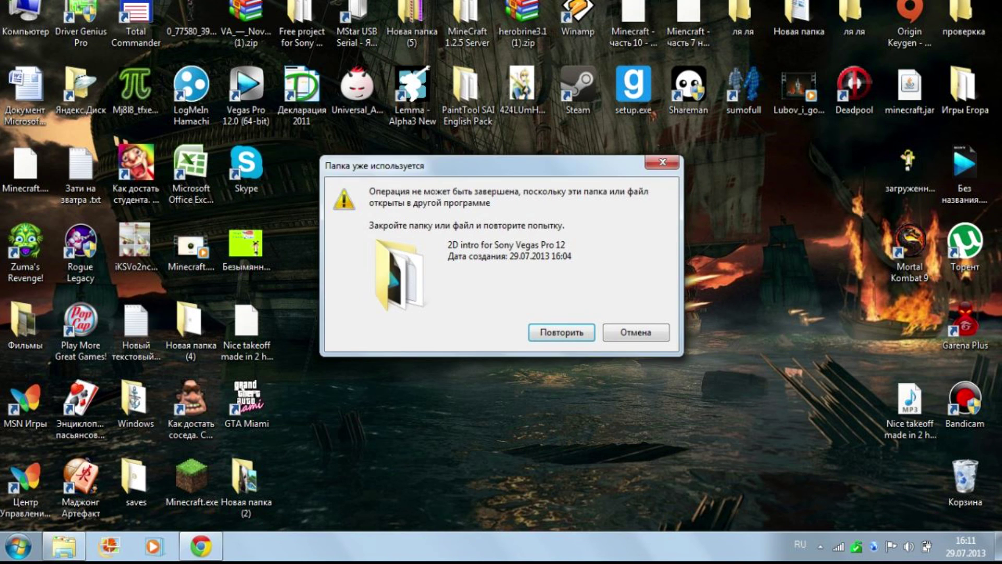
click(636, 332)
Step: Close the open Explorer window and move the 2D intro for Sony Vegas Pro 12 folder to the Recycle Bin
right_click(63, 546)
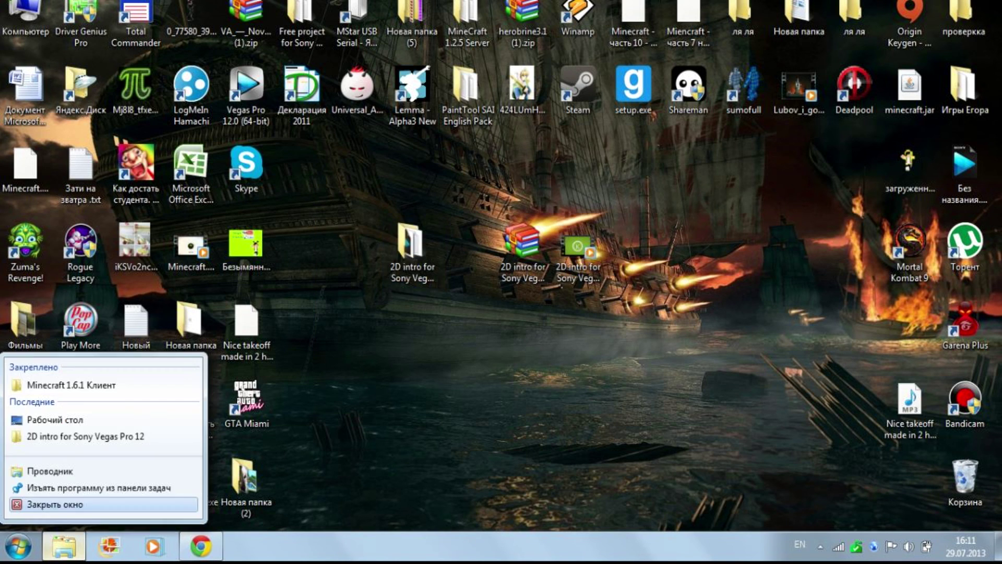
click(62, 504)
drag(410, 243, 966, 481)
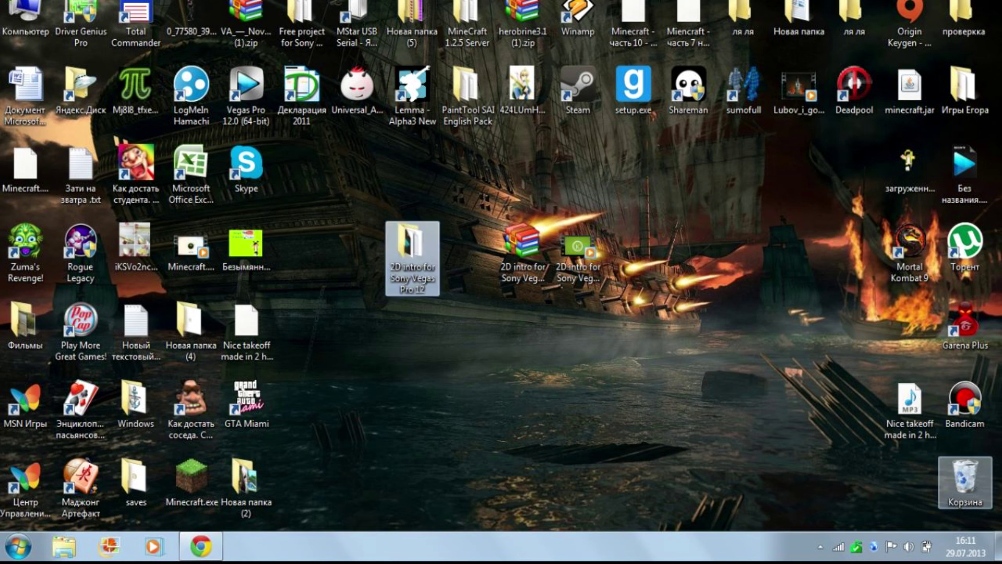
Step: Open the Recycle Bin and start emptying it of the intro folder and MP4 video
double_click(965, 478)
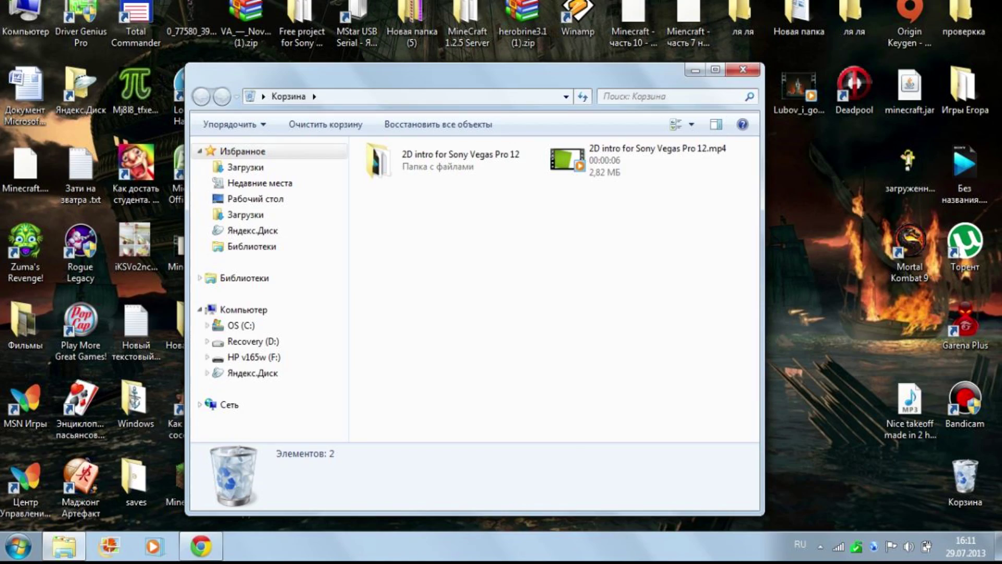
right_click(400, 243)
click(449, 375)
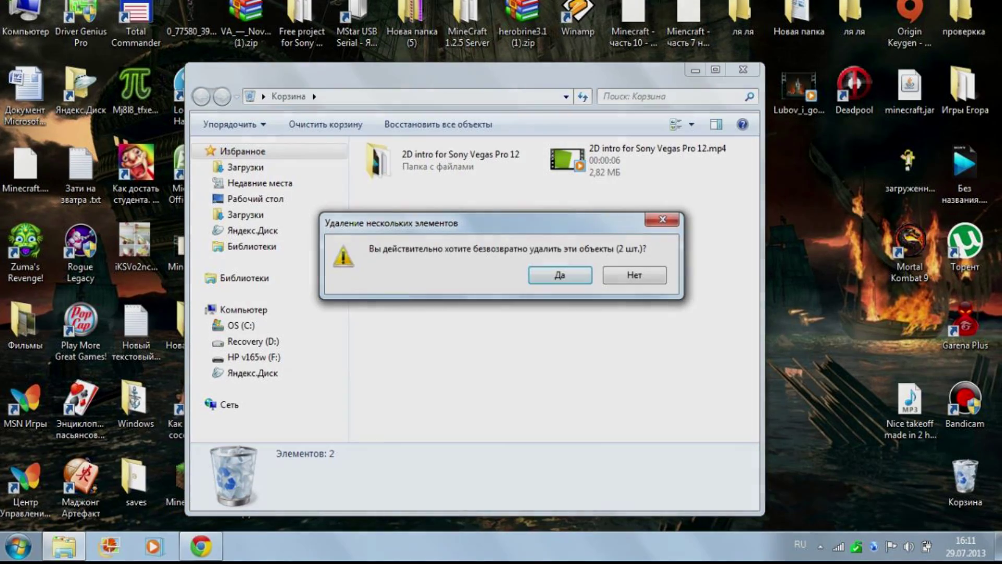